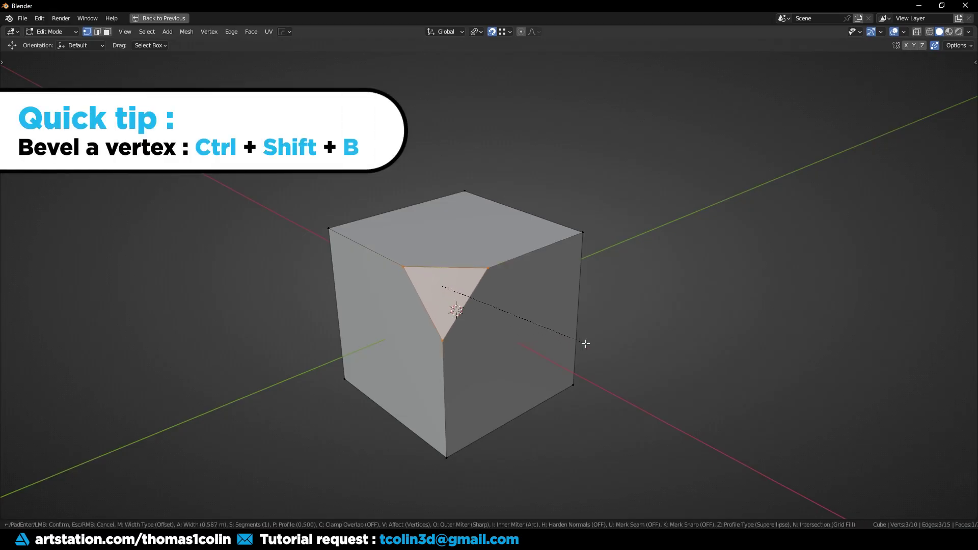
- Confirm the corner bevel and inset the triangular corner face
left_click(583, 343)
key("i")
left_click(445, 285)
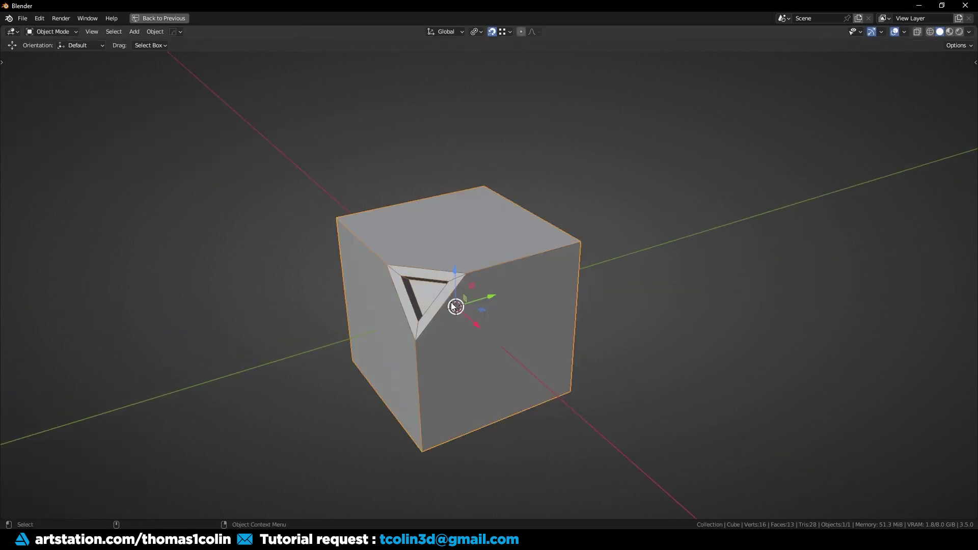
- Bevel the cube's edges with the HardOps bevel modal
key("ctrl+b")
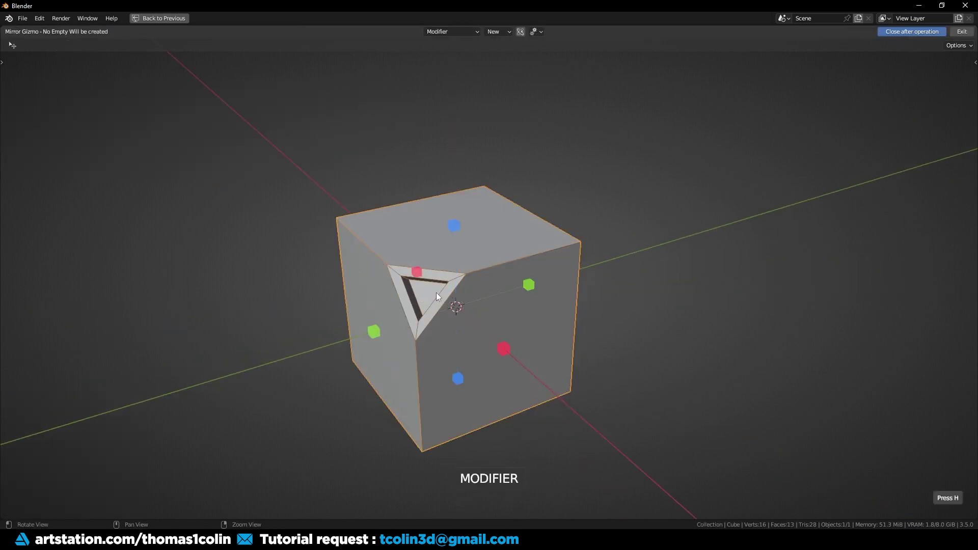
left_click(369, 335)
key("ctrl+b")
left_click(503, 350)
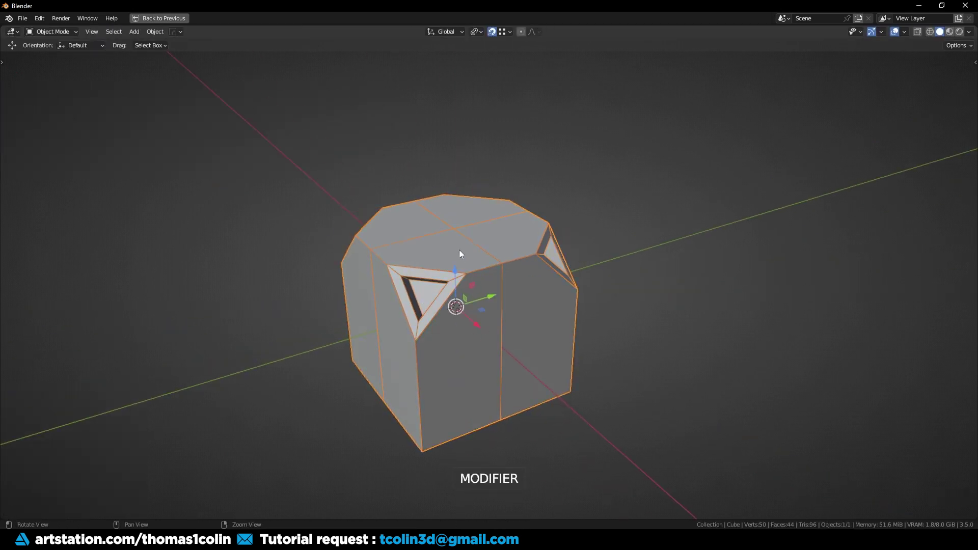
- Mirror the bevelled top onto the bottom and apply the mirror modifier
key("alt+x")
left_click(451, 225)
key("ctrl+space")
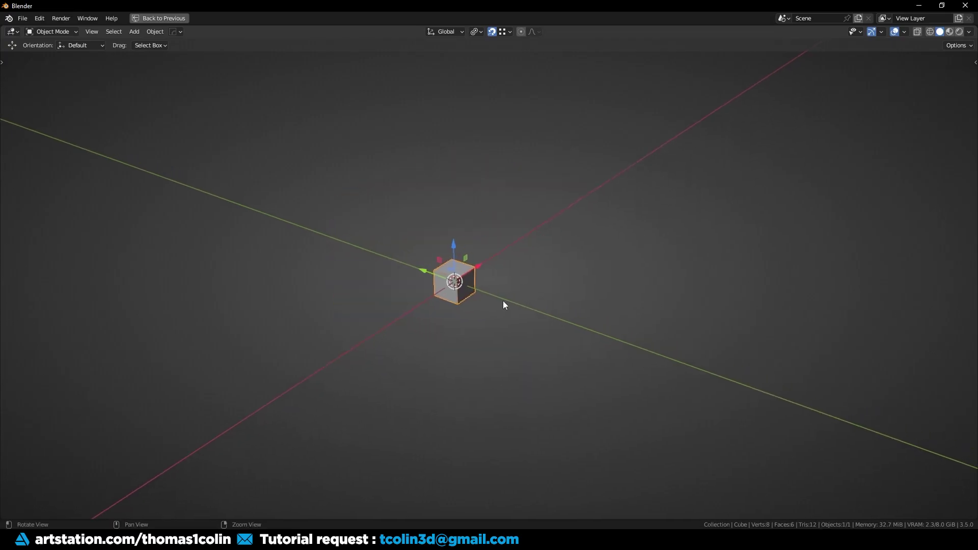
- Make a HardOps Radial Array ring of 4 cubes and adjust its radius
key("q")
mouse_move(597, 155)
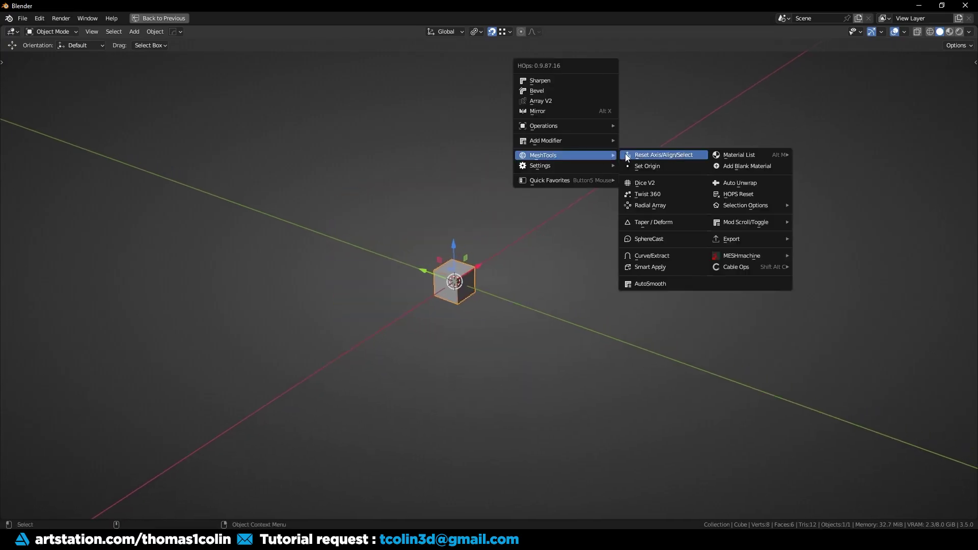
left_click(646, 205)
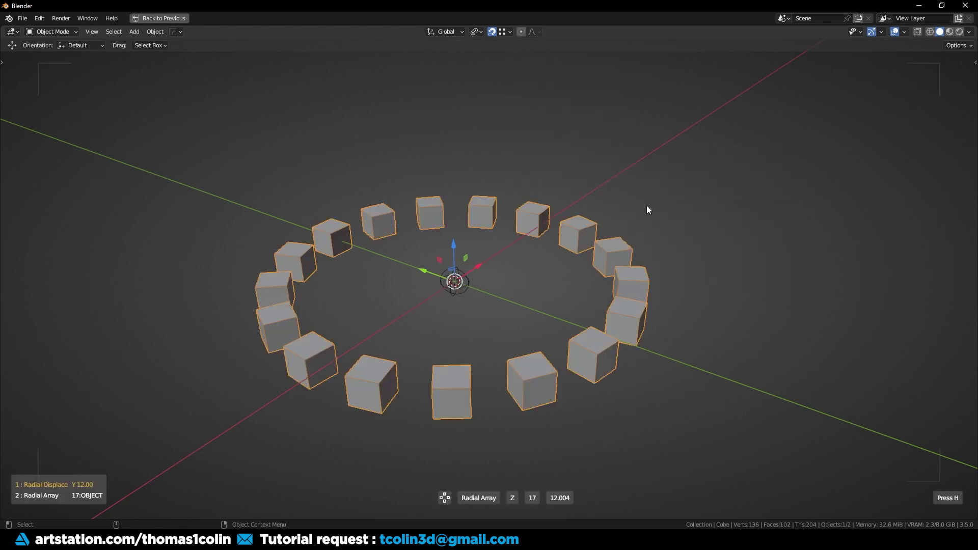
scroll(560, 275, "up", 3)
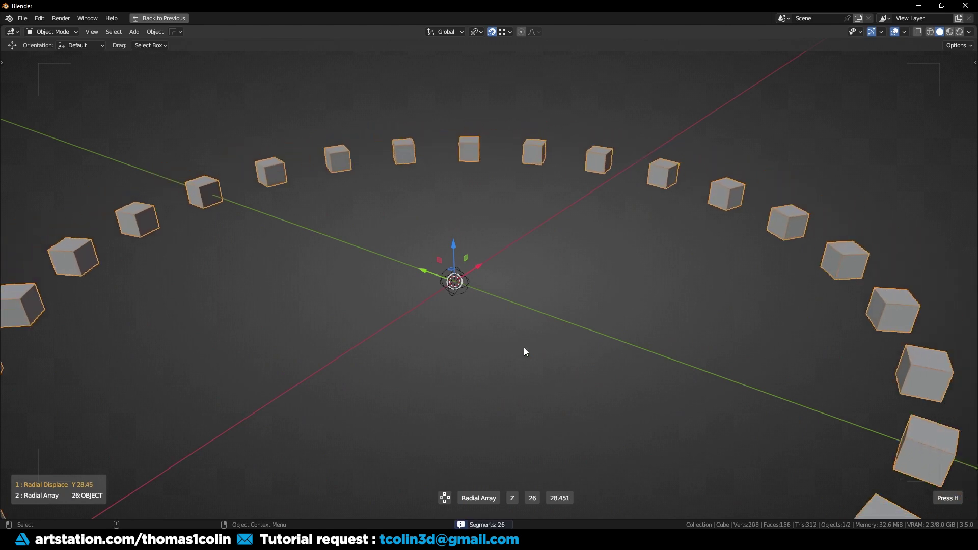
scroll(524, 348, "down", 16)
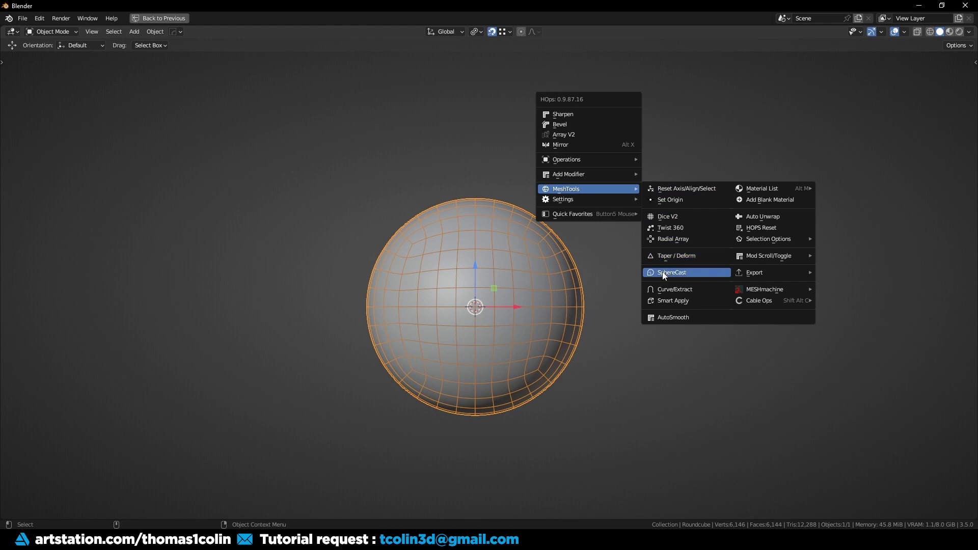
- Taper the sphere into a teardrop along +X with HardOps Taper/Deform
left_click(670, 255)
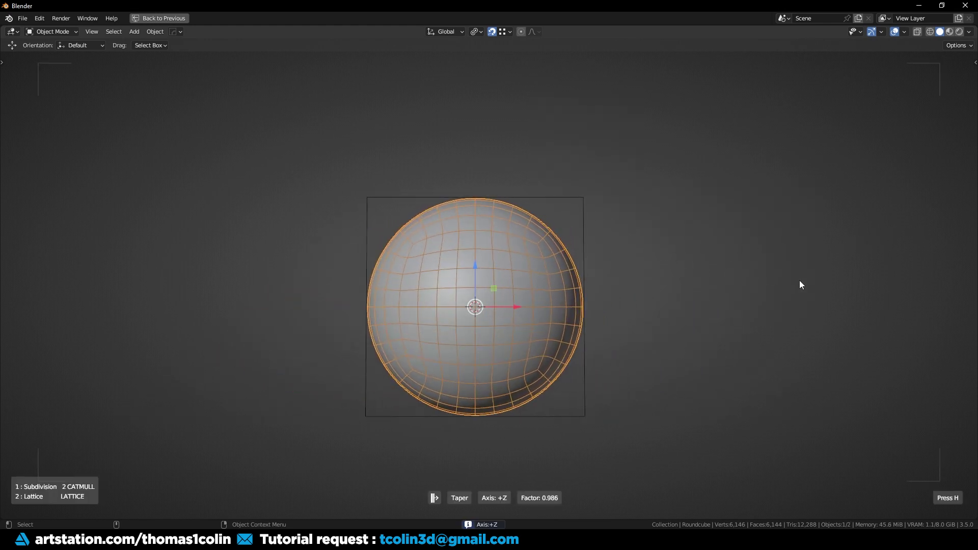
key("x")
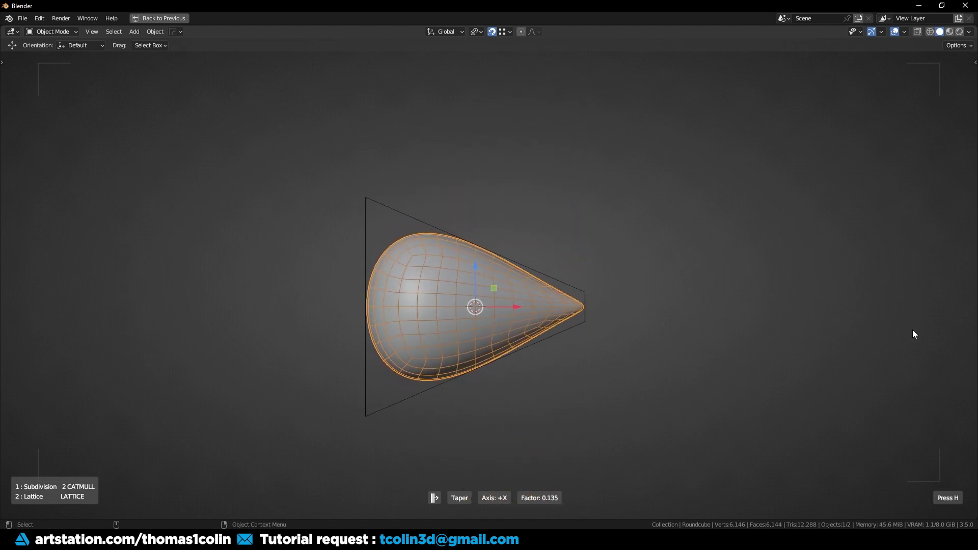
left_click(912, 329)
middle_click_drag(528, 159, 491, 258)
scroll(496, 259, "up", 3)
- Apply the Lattice modifier from the Modifier tab
key("ctrl+space")
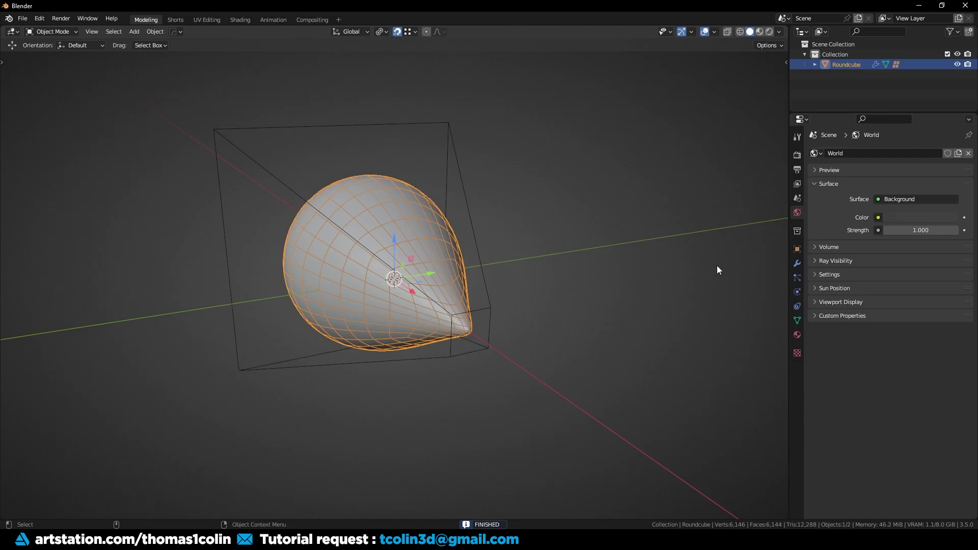
left_click(797, 263)
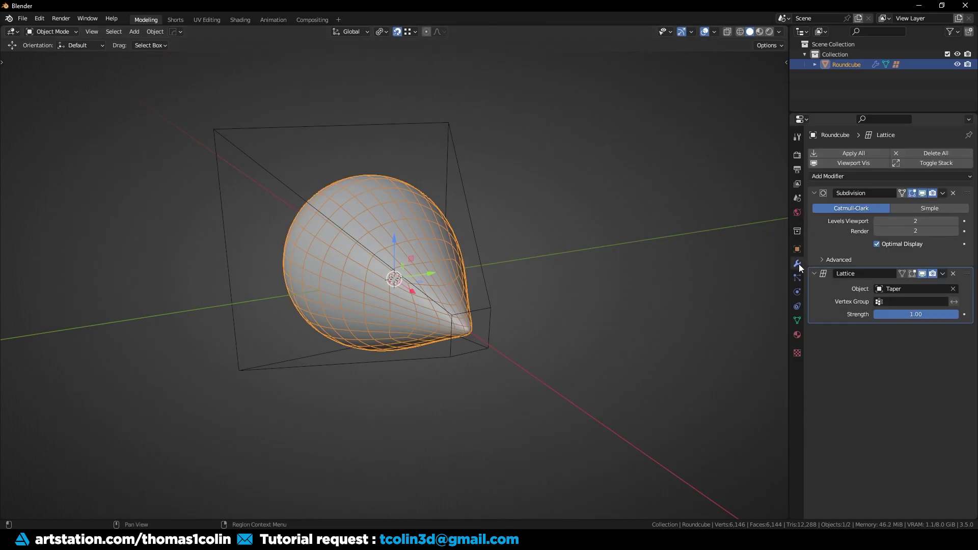
right_click(894, 277)
left_click(894, 278)
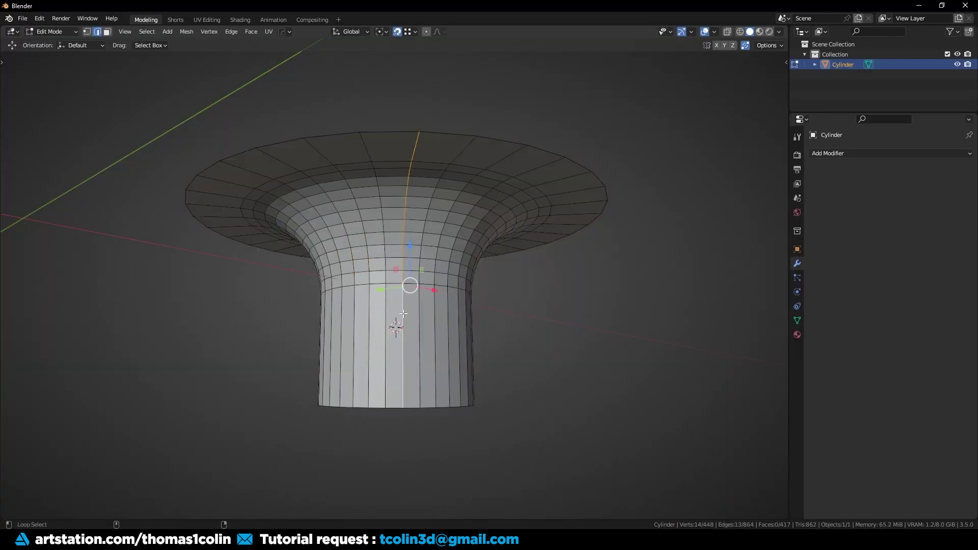
- Select the same-length vertical edges and extract them as curves
key("shift+g")
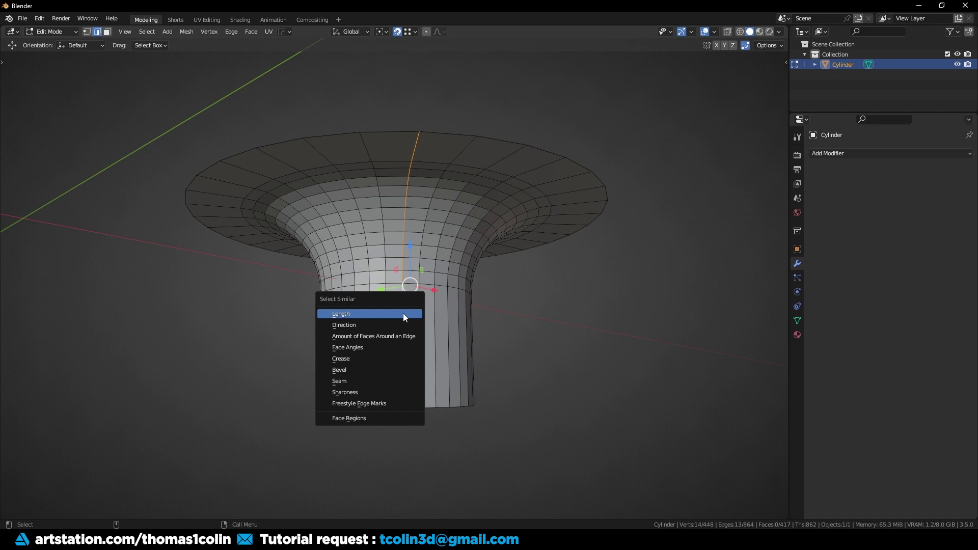
left_click(402, 313)
key("q")
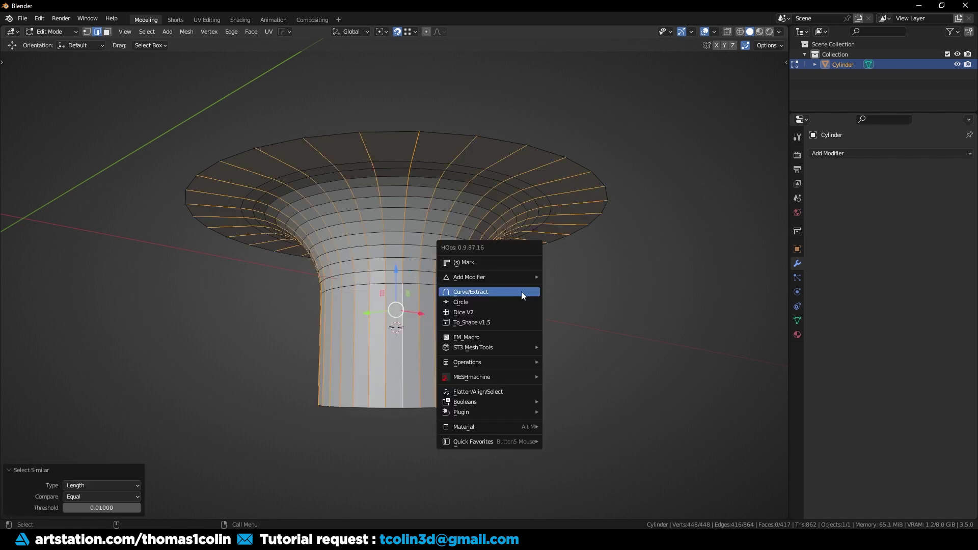
left_click(469, 292)
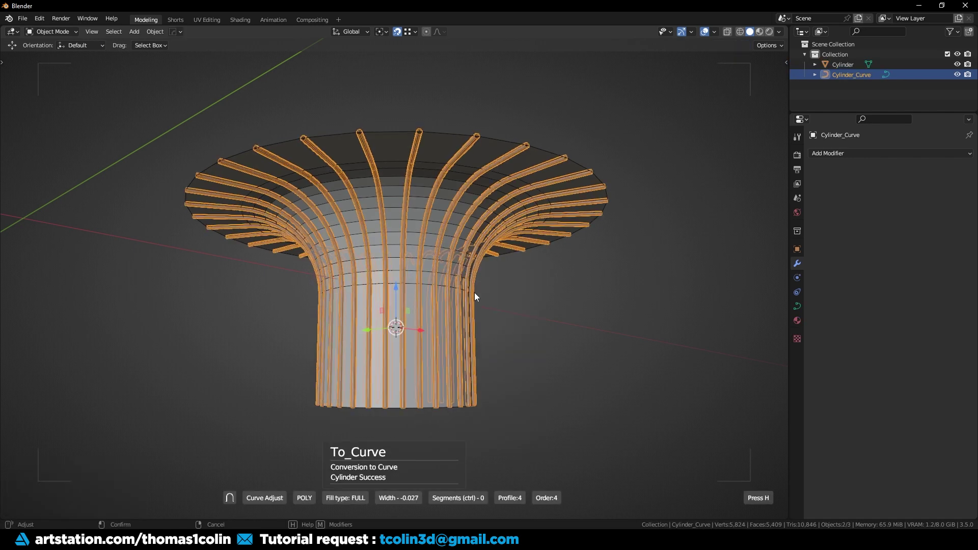
left_click(476, 293)
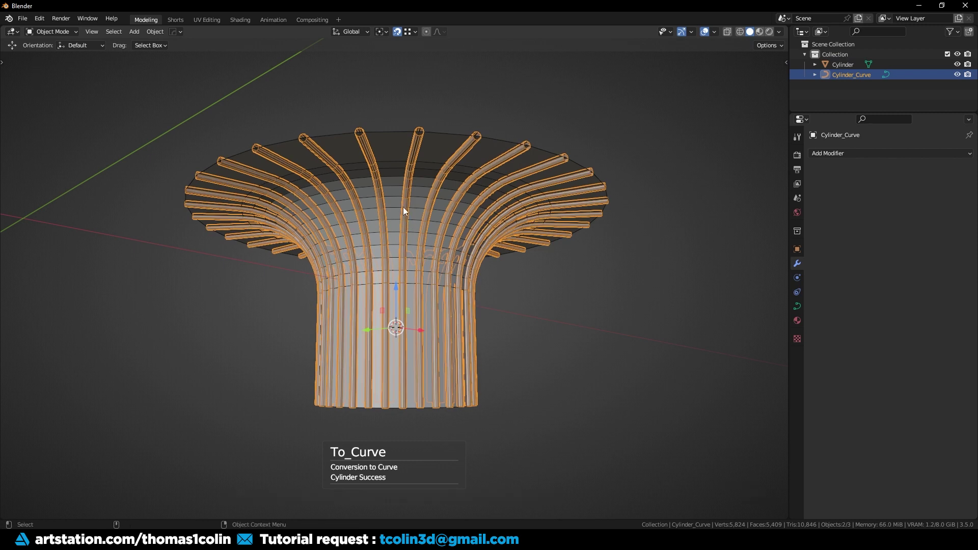
- Hide the original Cylinder to leave only the curves
left_click(388, 177)
key("h")
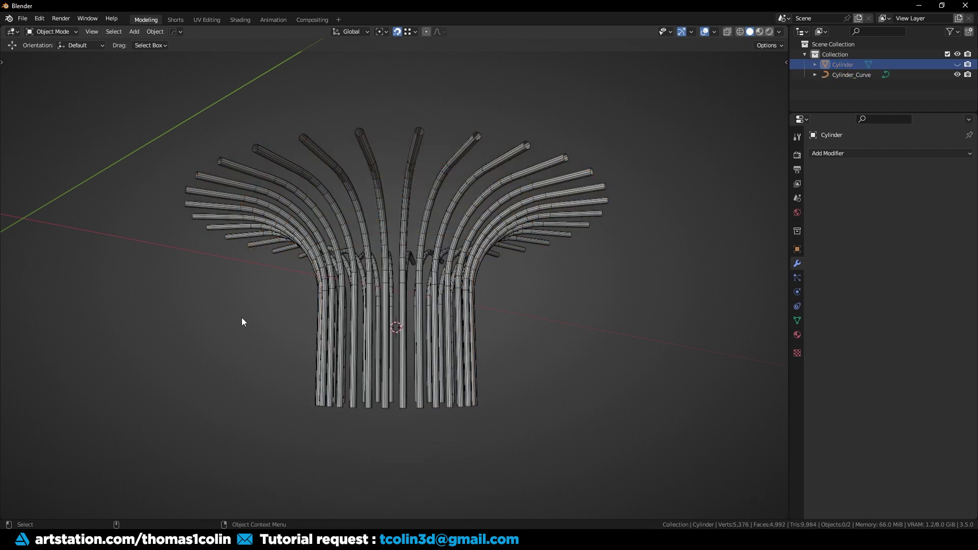
middle_click_drag(242, 318, 360, 227)
- Lower the curve's Geometry Depth so the tubes become much thinner
left_click(372, 218)
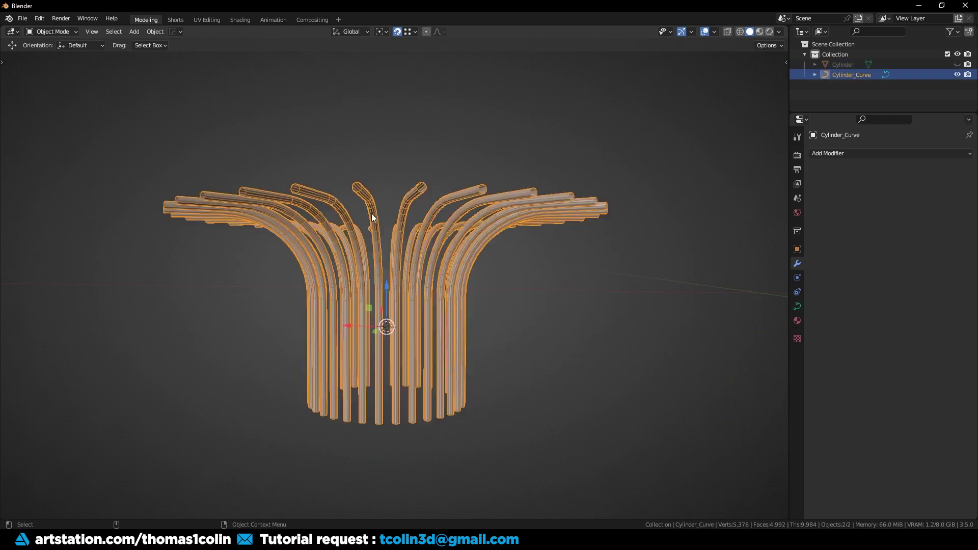
left_click(796, 306)
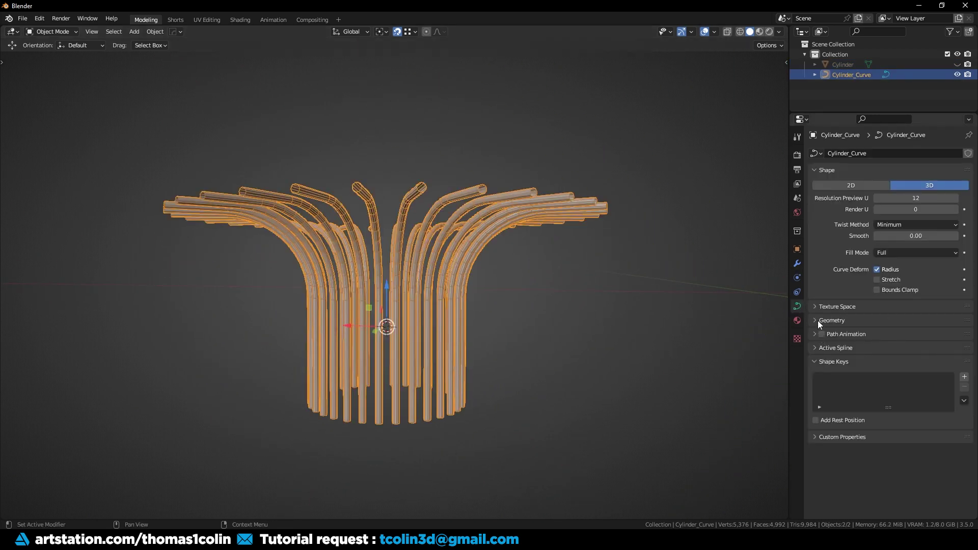
left_click(817, 319)
left_click_drag(911, 424, 871, 424)
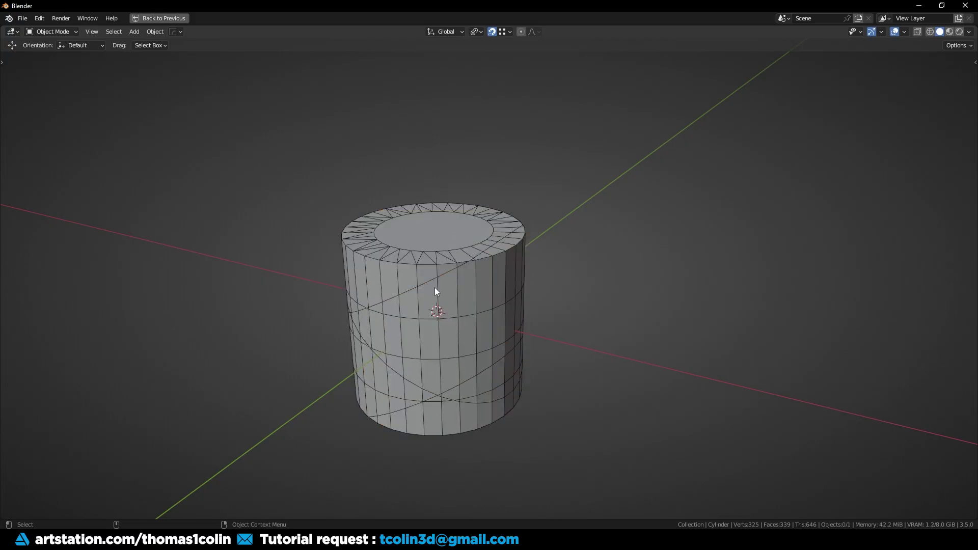
- Select the cylinder and run HardOps Operations > Clean Mesh
middle_click_drag(178, 261, 493, 299)
left_click(471, 253)
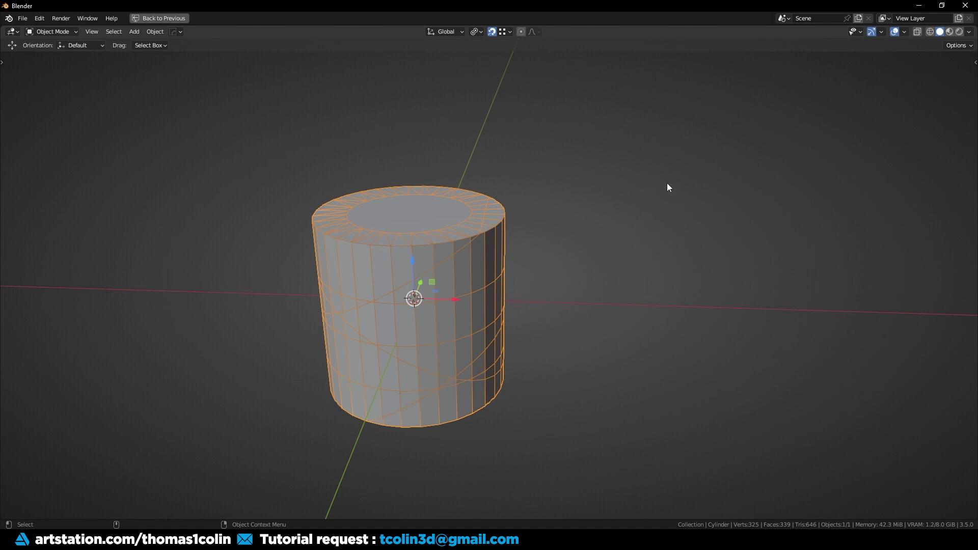
key("q")
mouse_move(664, 151)
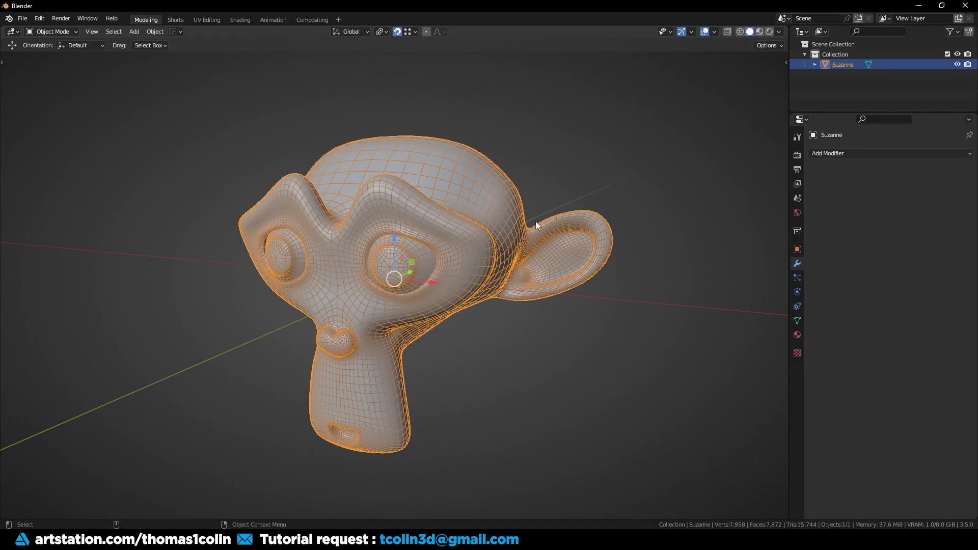
- Enable the HardOps Polygon Debug overlay on Suzanne in Edit Mode
key("Tab")
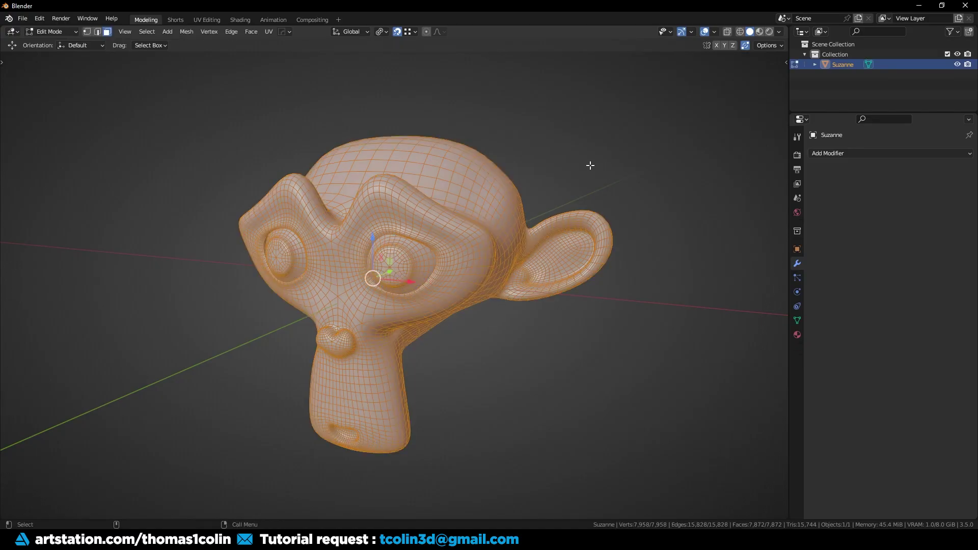
key("q")
mouse_move(568, 266)
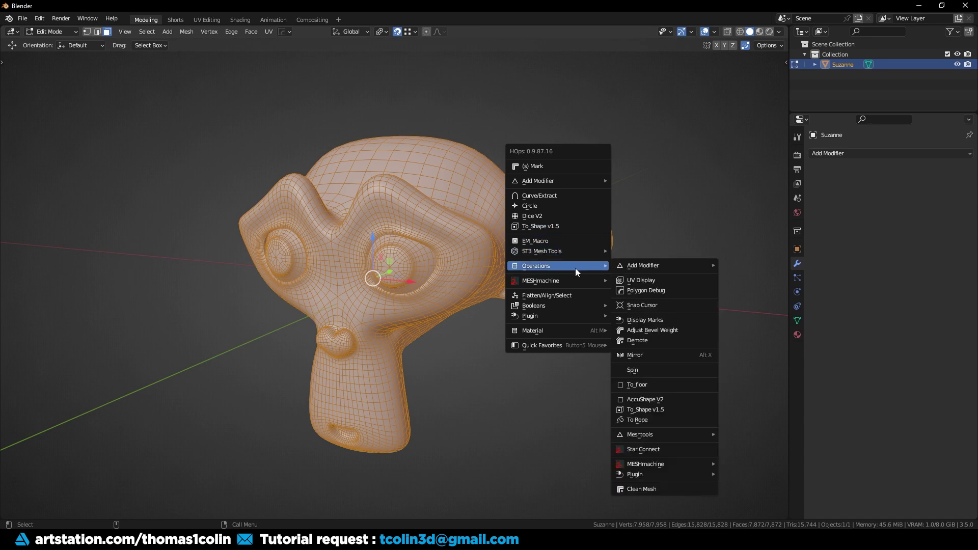
left_click(639, 294)
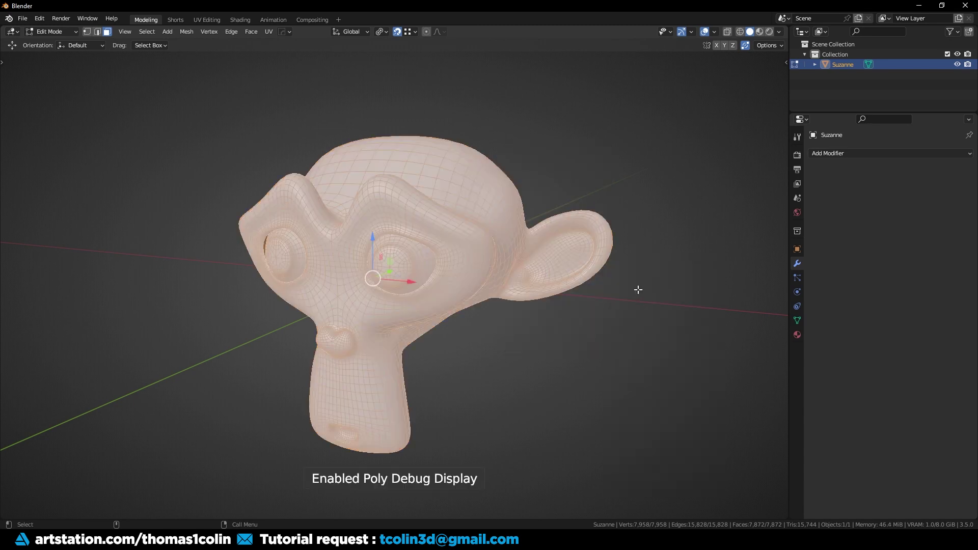
- Dissolve one edge on the back of the head
key("alt+a")
middle_click_drag(387, 316, 442, 234)
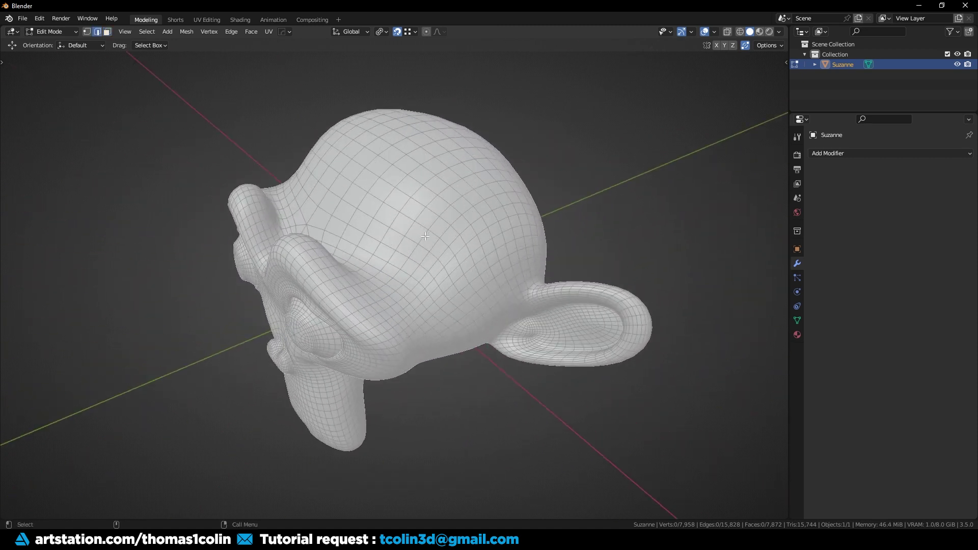
left_click(425, 235)
key("ctrl+x")
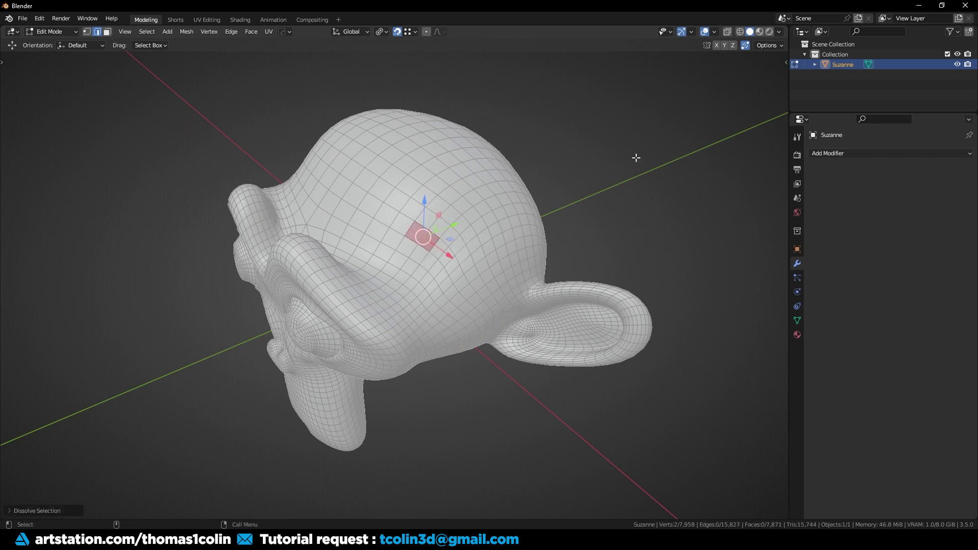
left_click(604, 160)
- Join two vertices with a new edge, then return to Object Mode
middle_click_drag(448, 204, 391, 208)
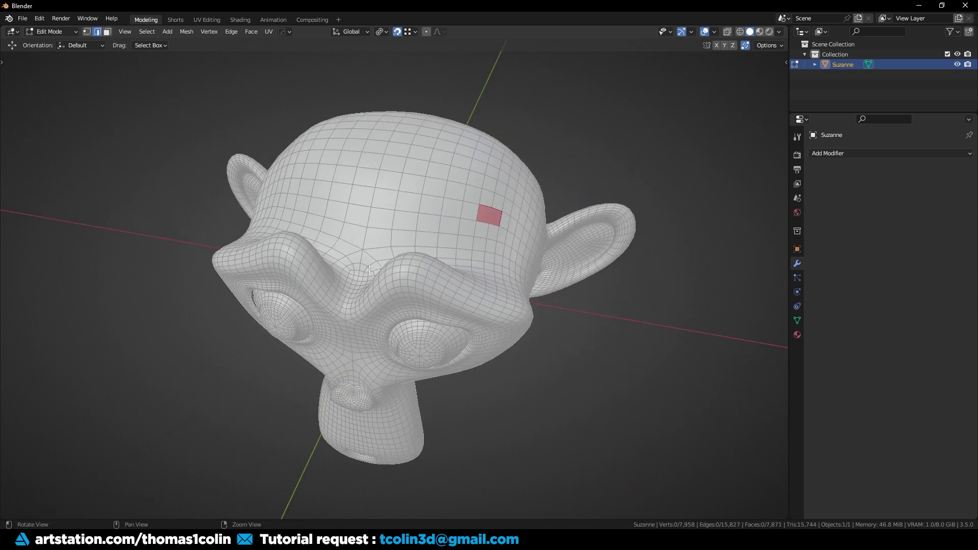
key("1")
left_click(391, 208)
left_click(429, 183, "shift")
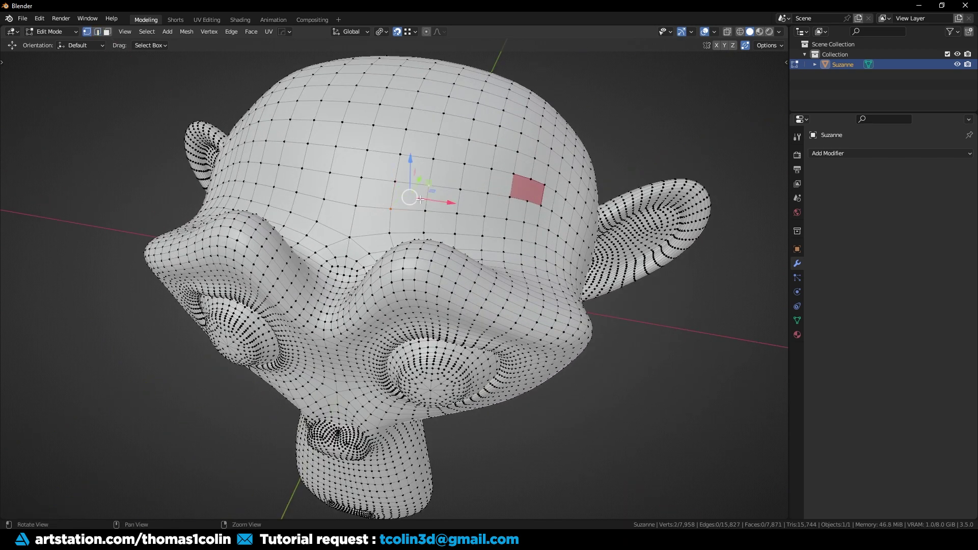
key("j")
key("Tab")
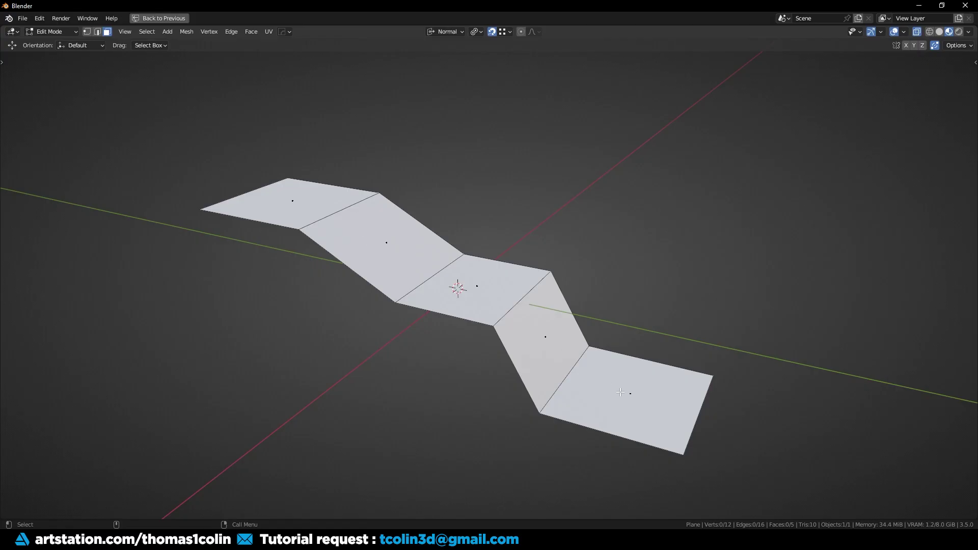
- Select all five strip faces with the middle face active
left_click(387, 239)
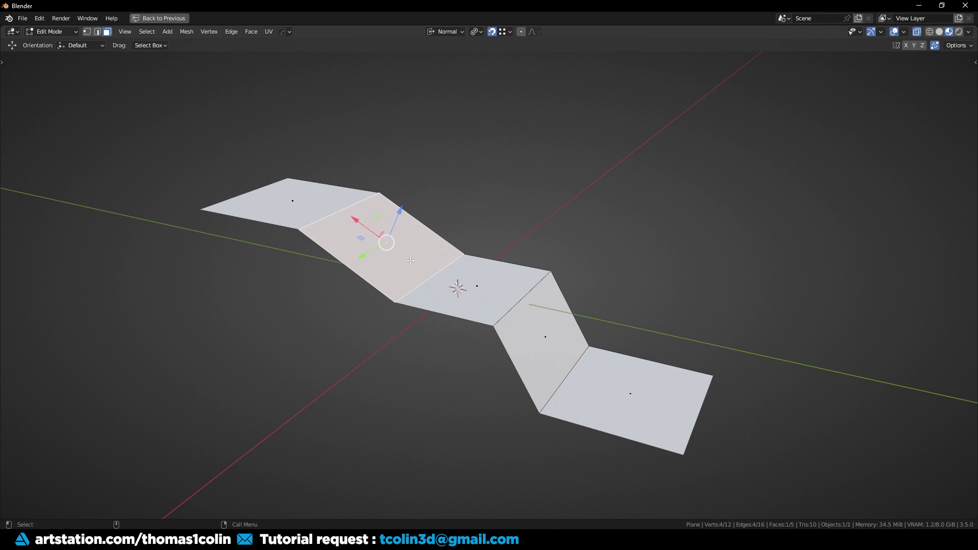
middle_click_drag(410, 261, 387, 254)
left_click(311, 206)
left_click_drag(467, 273, 680, 429)
left_click(399, 246, "shift")
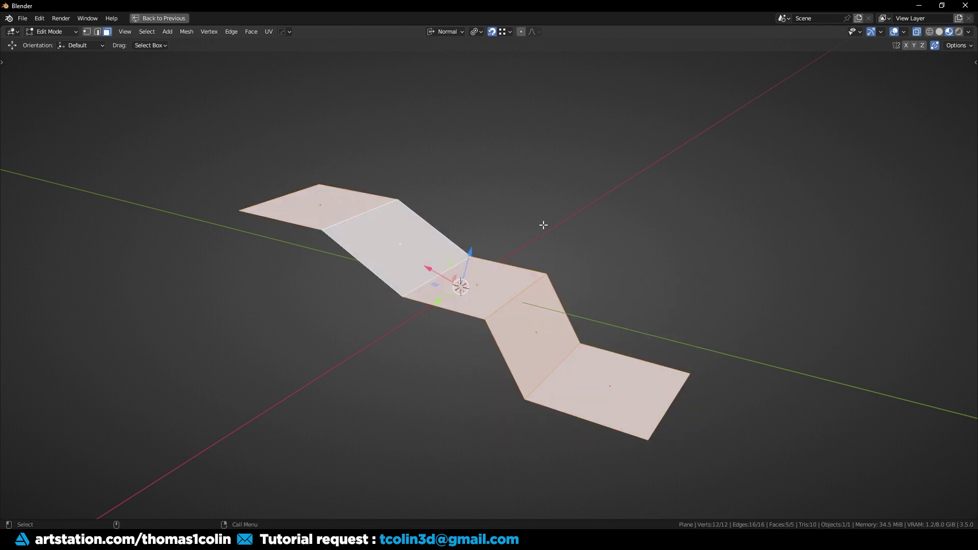
- Flatten them with MESHmachine Flatten, Dissolve turned off, then deselect
key("y")
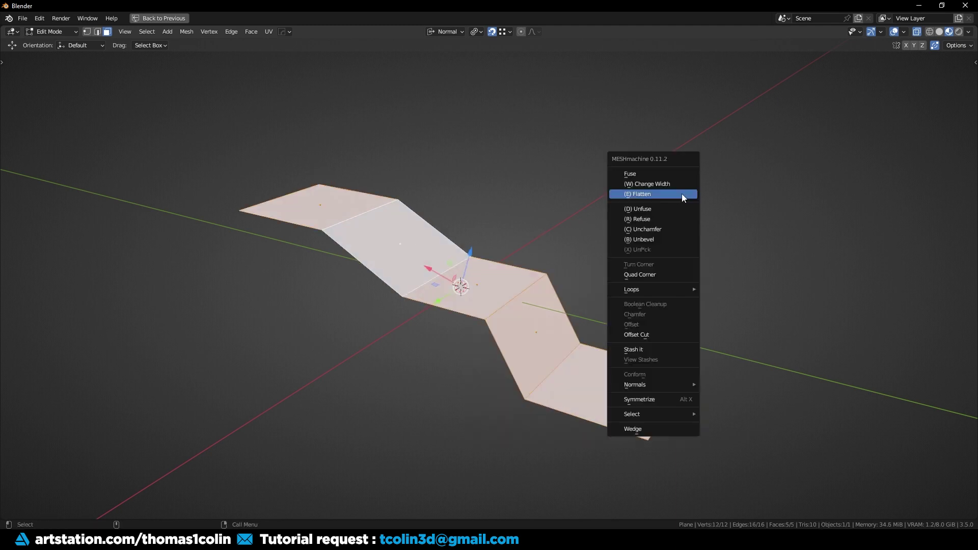
left_click(656, 195)
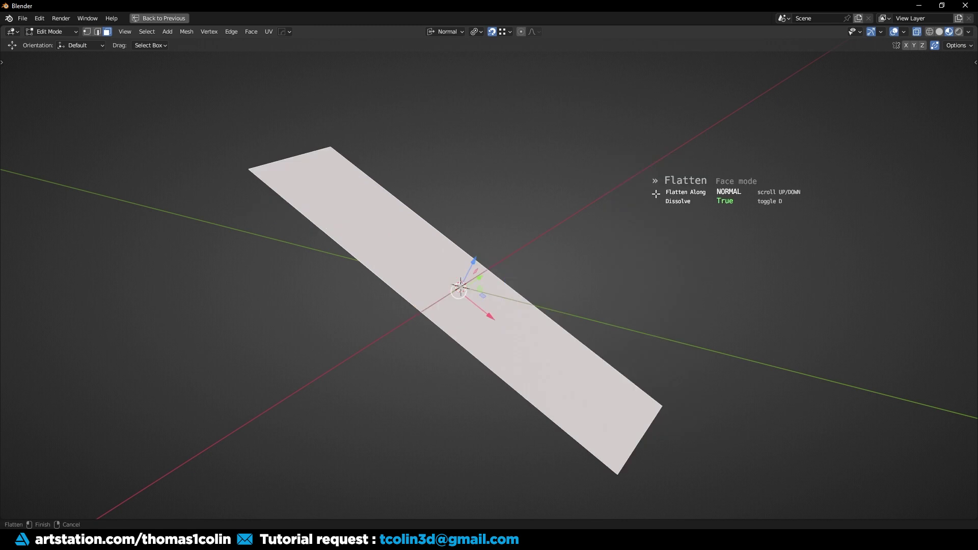
key("d")
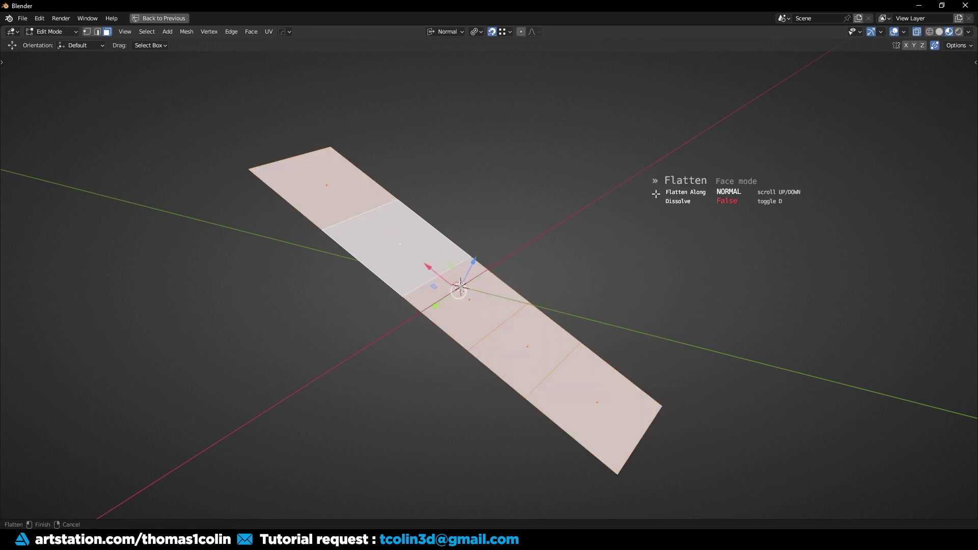
left_click(655, 194)
left_click(604, 186)
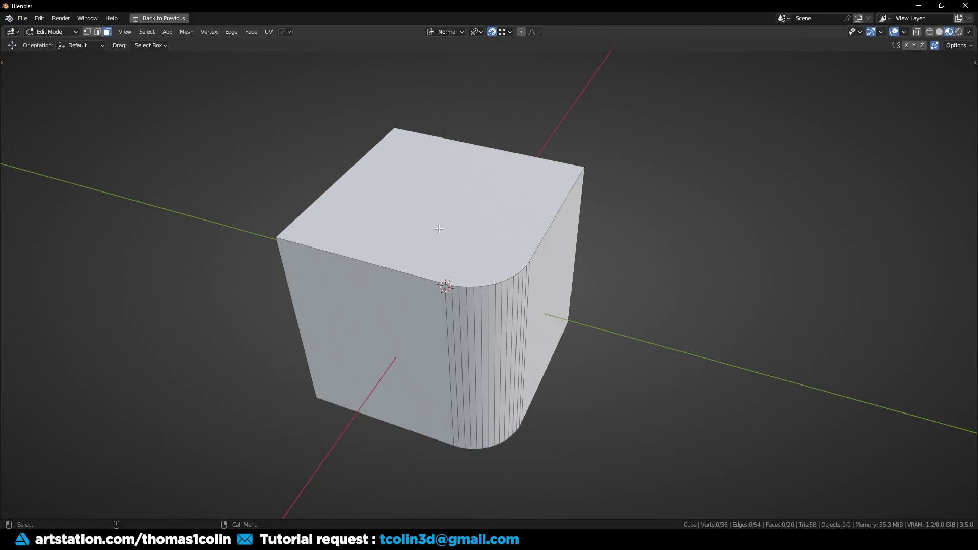
- Inset the cube's top face
left_click(433, 203)
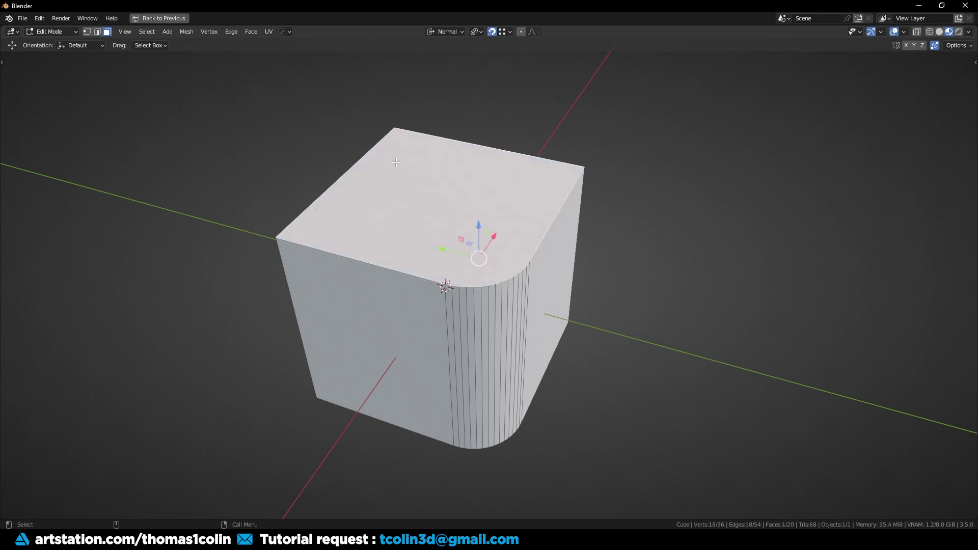
key("i")
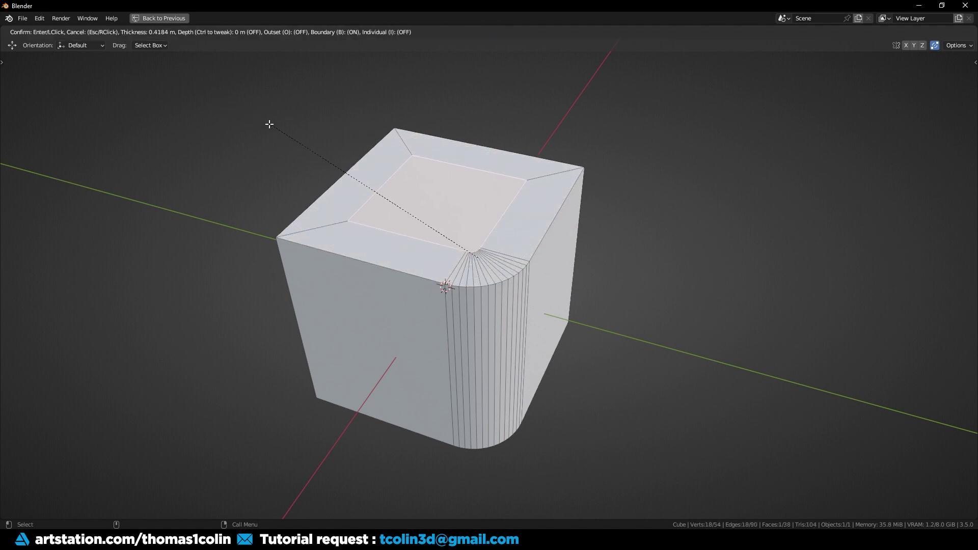
left_click(317, 149)
key("alt+a")
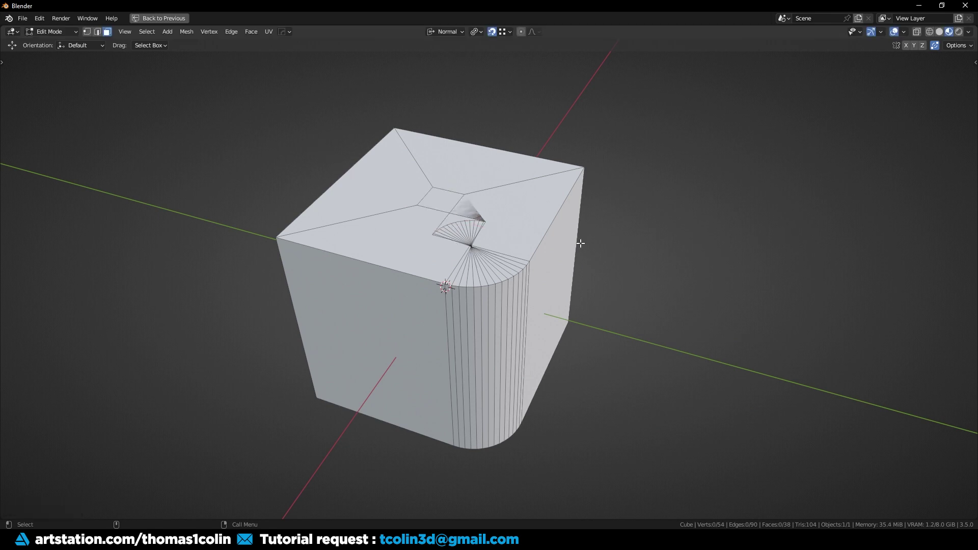
- Pick a shortest edge path along the corner fan and straighten it with MESHmachine Unf*ck
scroll(543, 263, "up", 3)
scroll(544, 263, "up", 2)
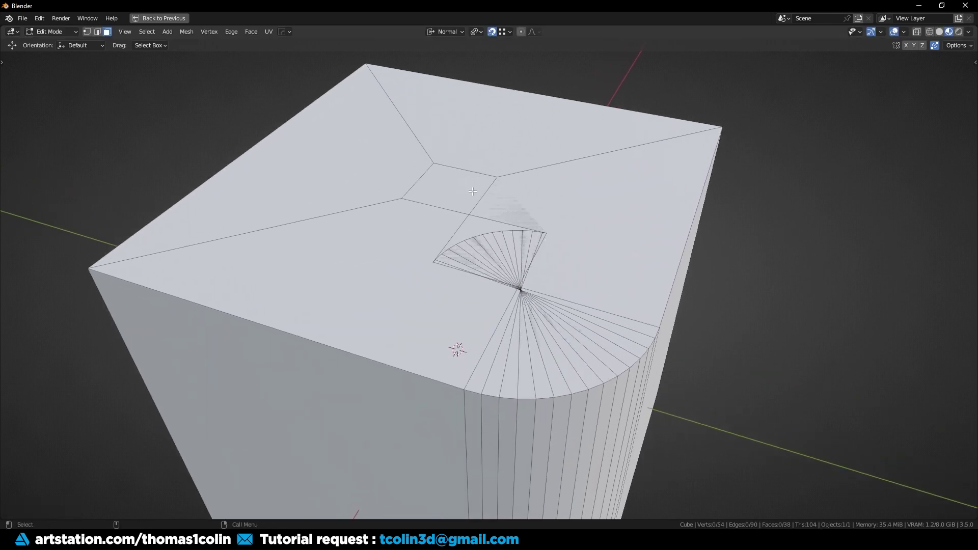
key("2")
left_click(446, 211)
left_click(484, 197, "ctrl")
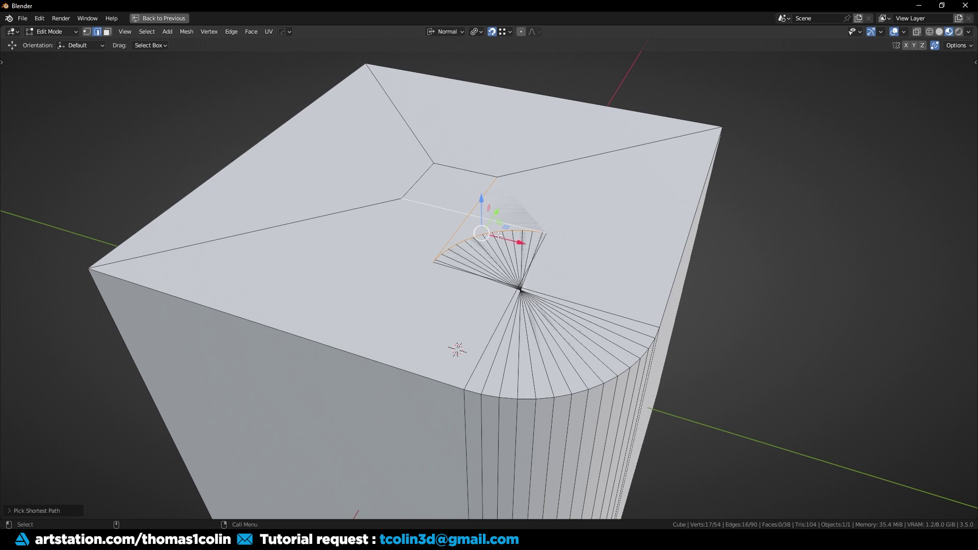
key("y")
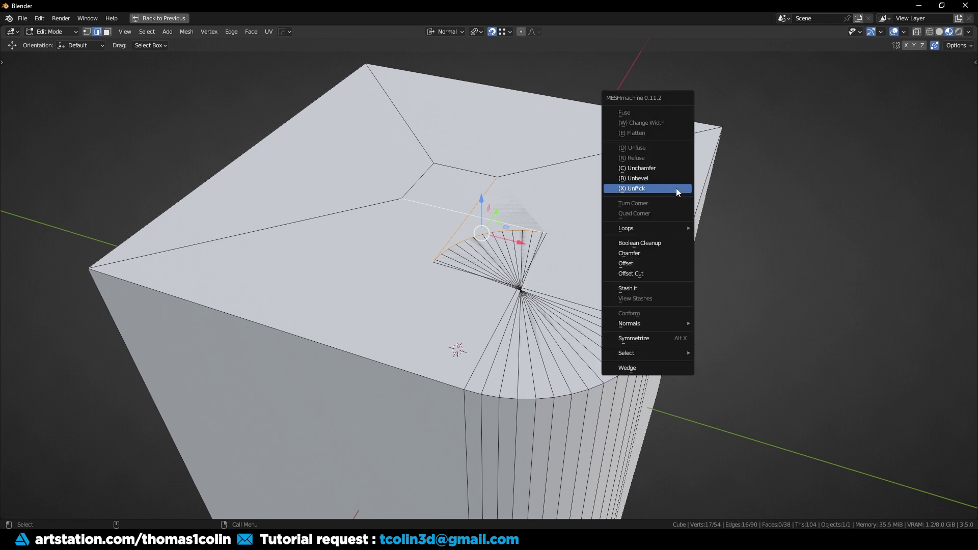
left_click(645, 187)
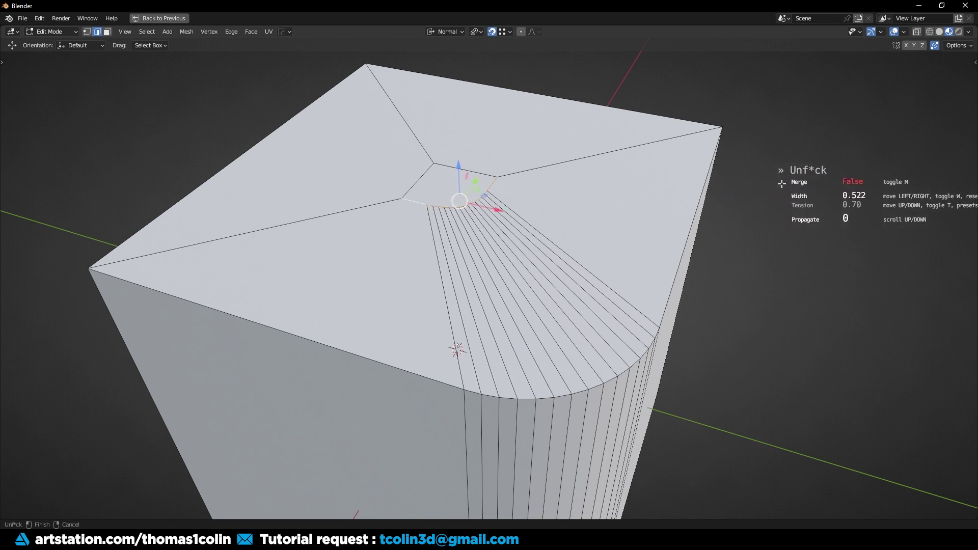
left_click(791, 182)
key("alt+a")
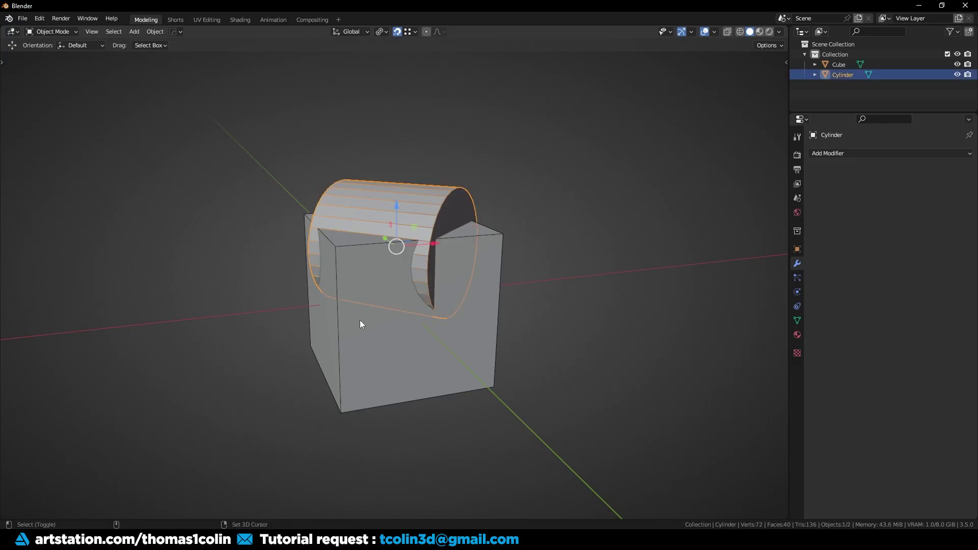
- Subtract the Cylinder from the Cube with a MESHmachine Difference boolean and apply it
left_click(359, 326, "shift")
key("y")
left_click(360, 328)
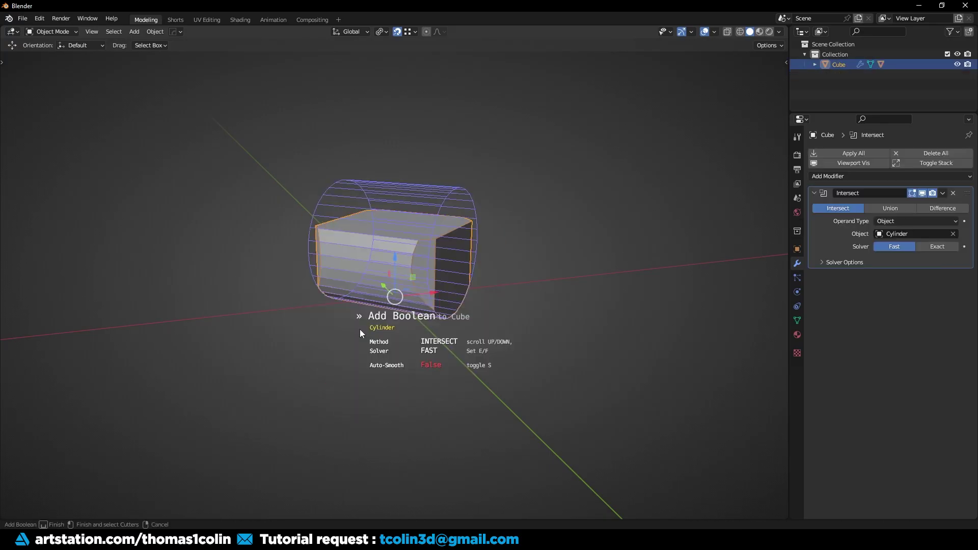
scroll(359, 329, "down", 1)
scroll(360, 329, "down", 1)
scroll(359, 329, "down", 3)
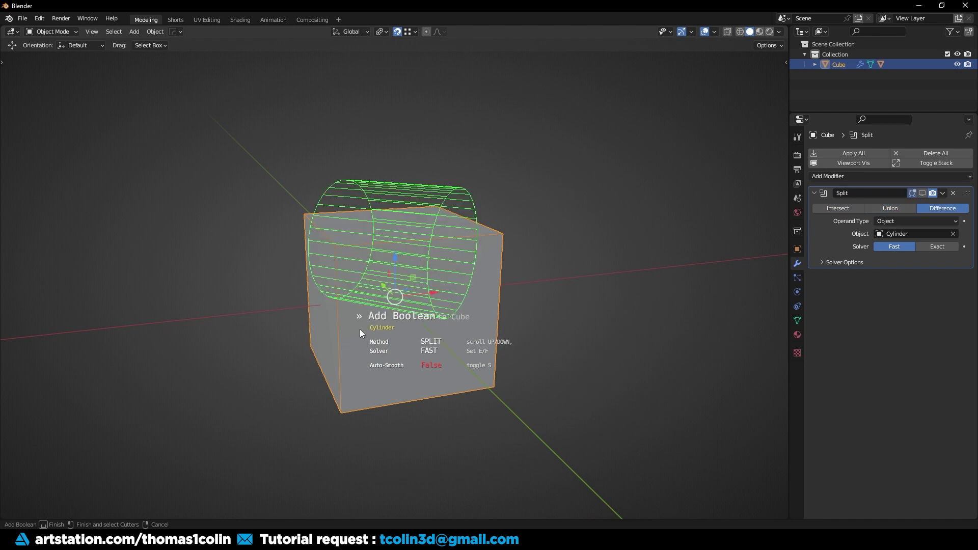
scroll(359, 329, "down", 4)
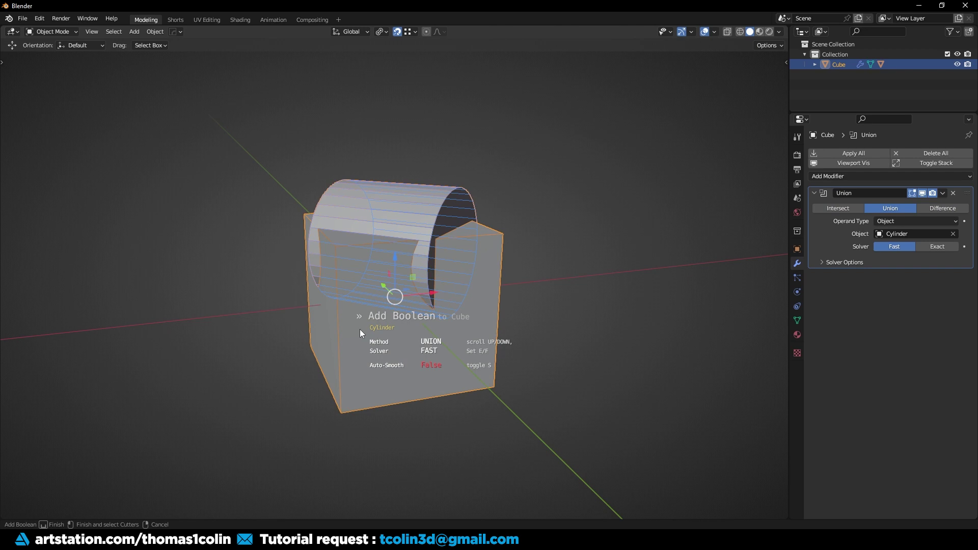
scroll(360, 329, "down", 1)
left_click(359, 329)
left_click(359, 329)
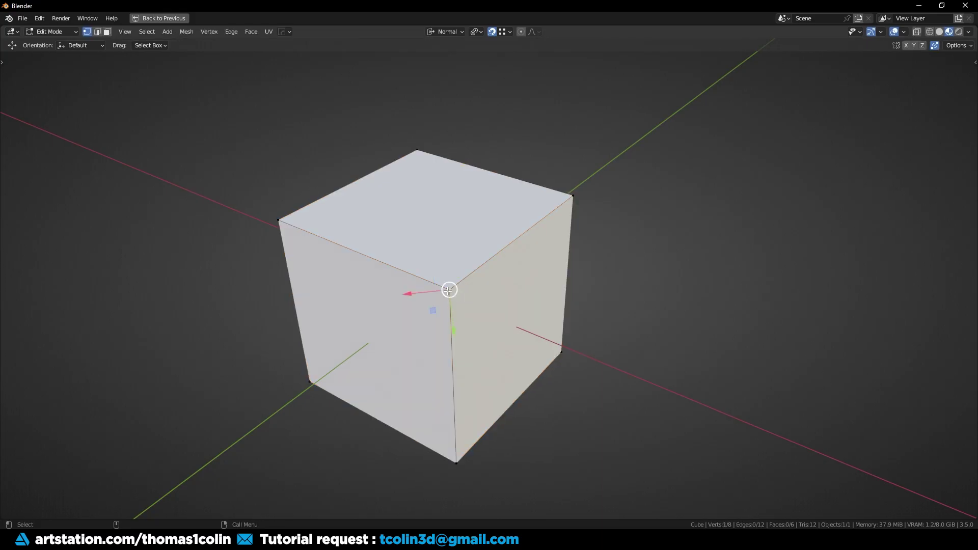
- Bevel the corner vertex into a triangular face and select the whole mesh
key("ctrl+shift+b")
left_click(525, 294)
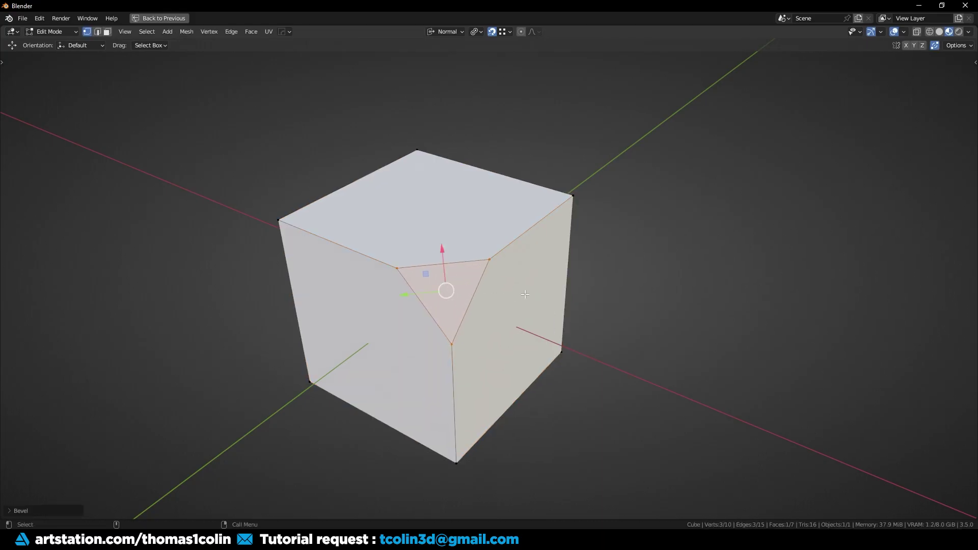
key("3")
key("a")
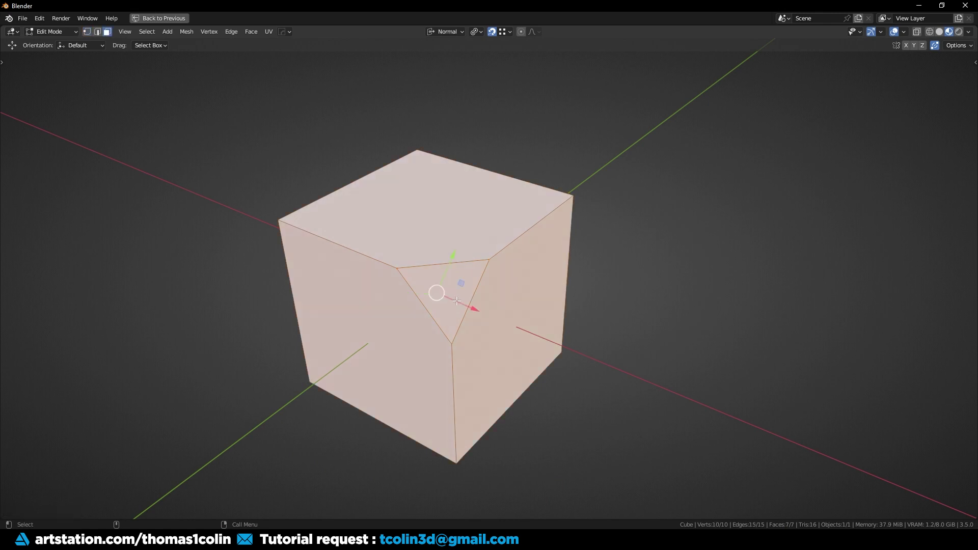
- Symmetrize the mesh on X, Y and Z, then return to Object Mode
key("alt+x")
key("alt+y")
key("alt+z")
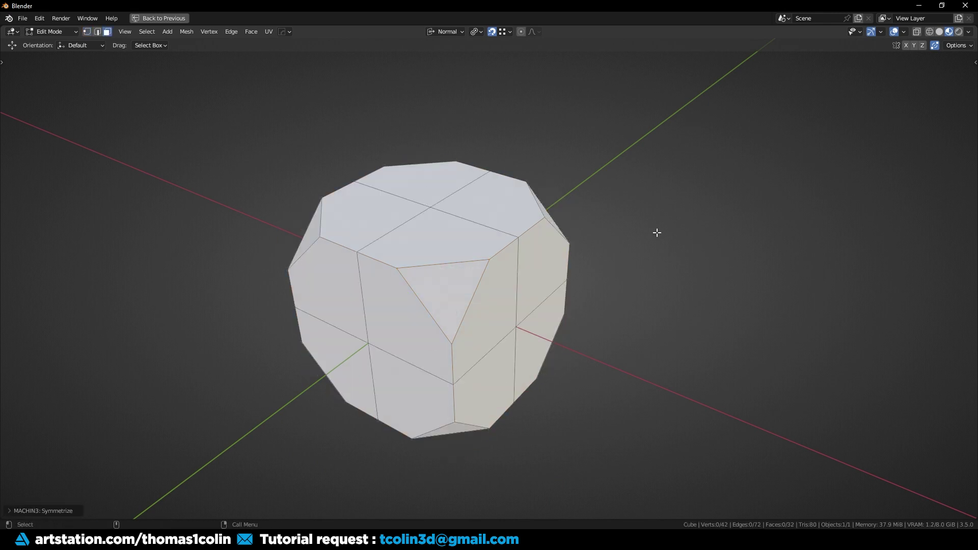
key("Tab")
key("alt+a")
middle_click_drag(392, 295, 579, 247)
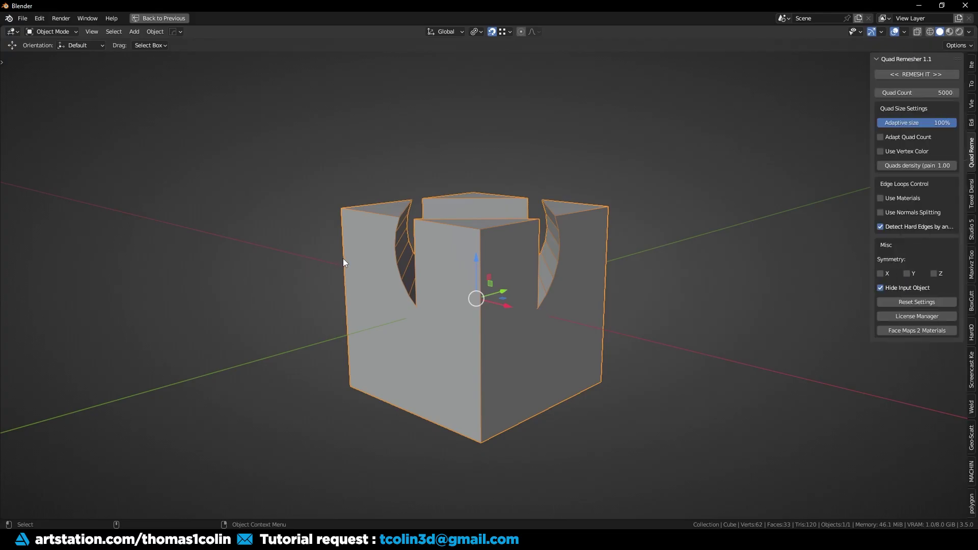
- Set Quad Remesher's quad count to 10000 and remesh the cut-out cube
left_click(931, 92)
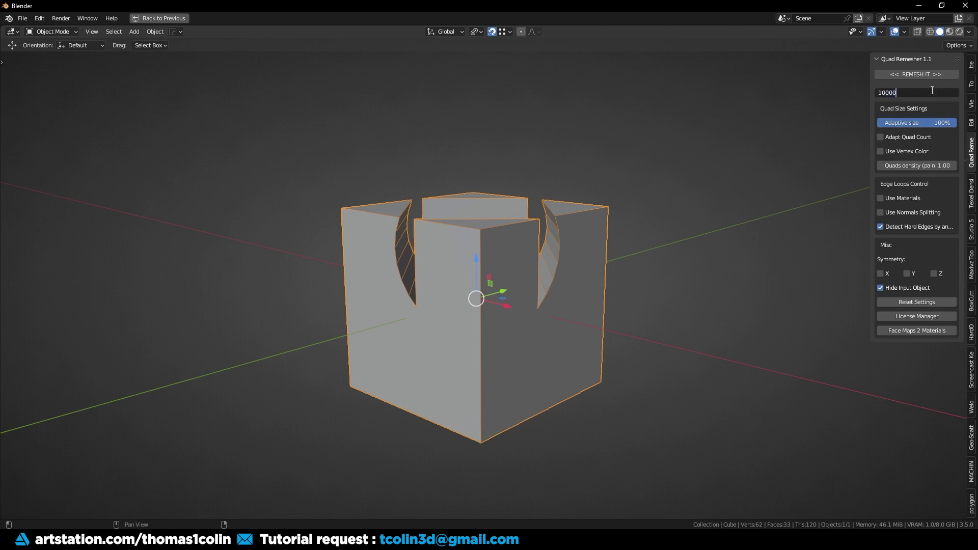
key("Return")
left_click(916, 73)
- Deselect the remeshed cube and orbit to inspect the quad topology inside the cut-out
left_click(674, 237)
middle_click_drag(735, 228, 557, 325)
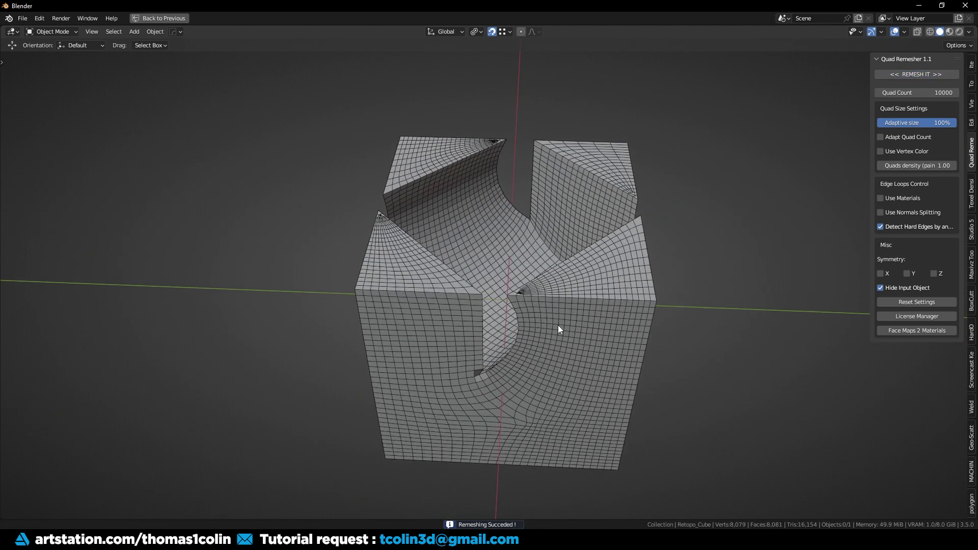
scroll(526, 359, "up", 8)
scroll(458, 308, "down", 10)
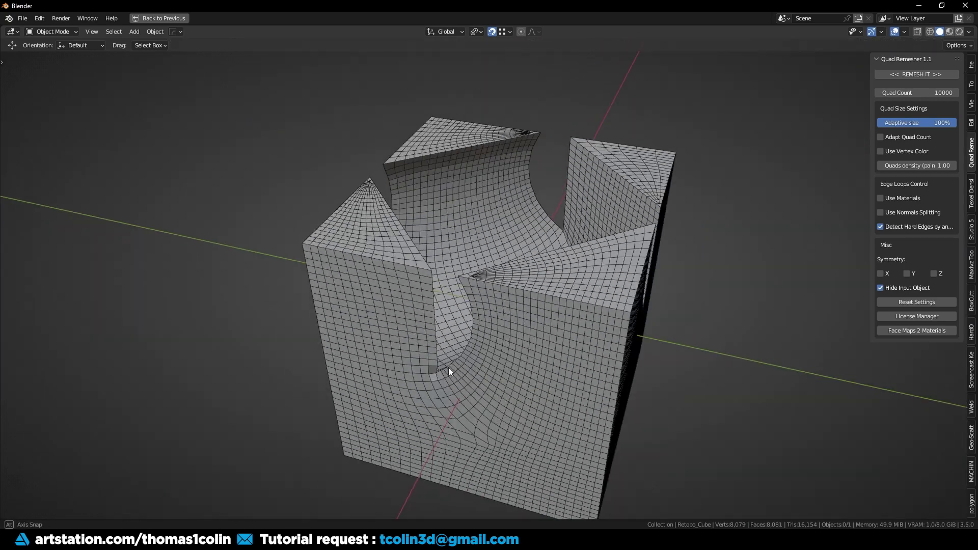
scroll(448, 368, "up", 8)
middle_click_drag(448, 368, 413, 315)
scroll(428, 300, "down", 10)
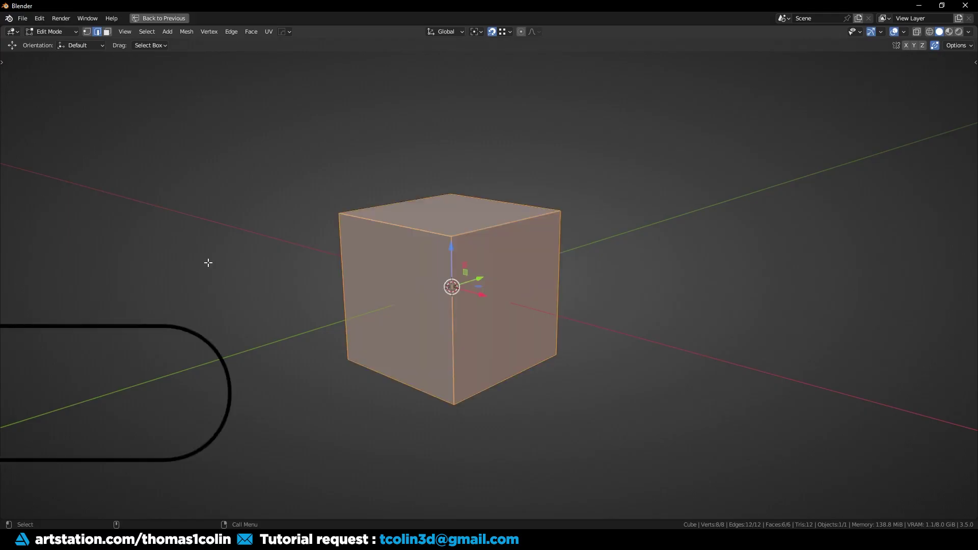
- Trial-bevel the cube's edges with different profiles, then redo the bevel with Clamp Overlap on
key("ctrl+b")
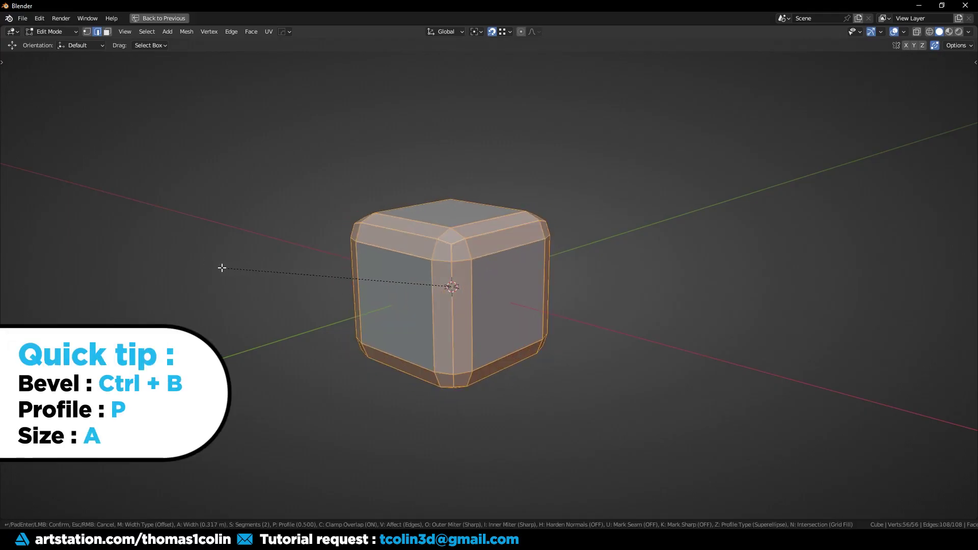
key("p")
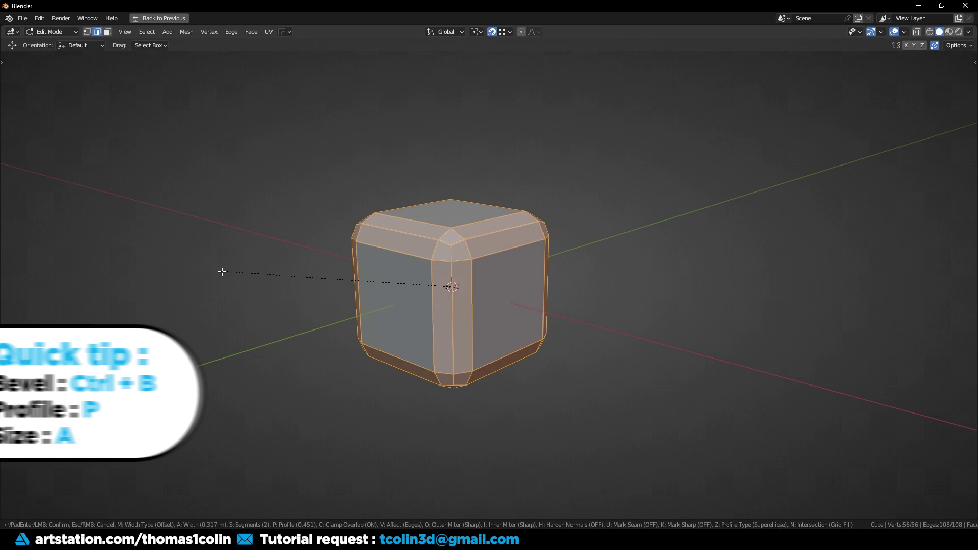
key("a")
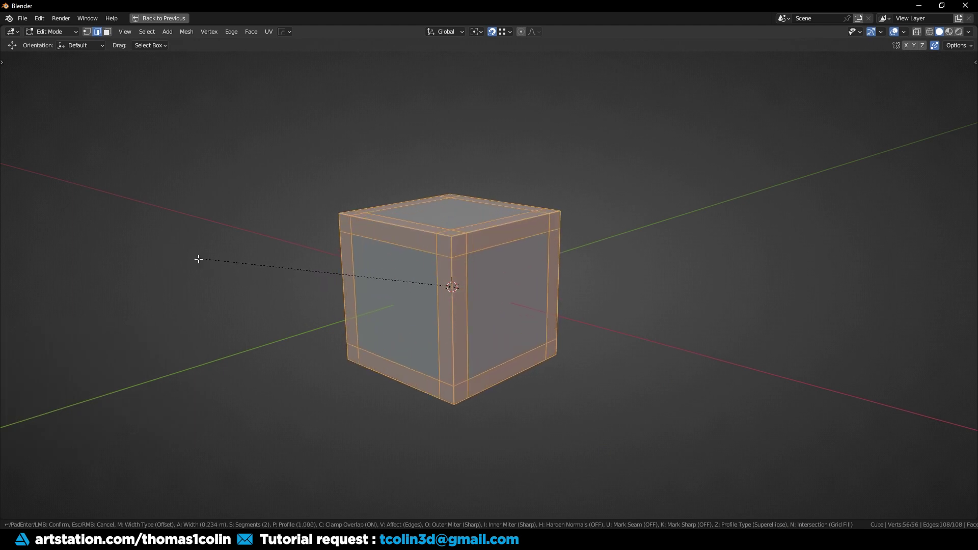
key("Escape")
key("ctrl+b")
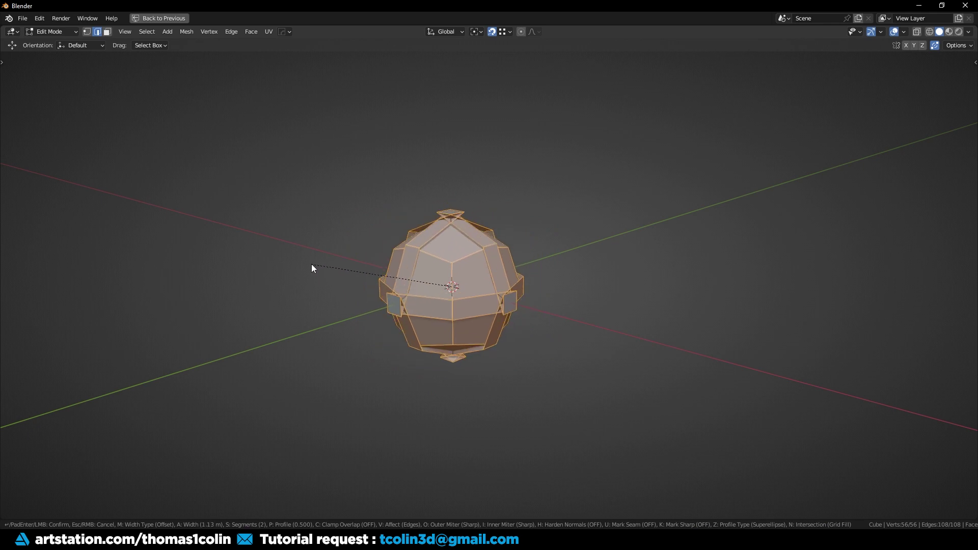
key("c")
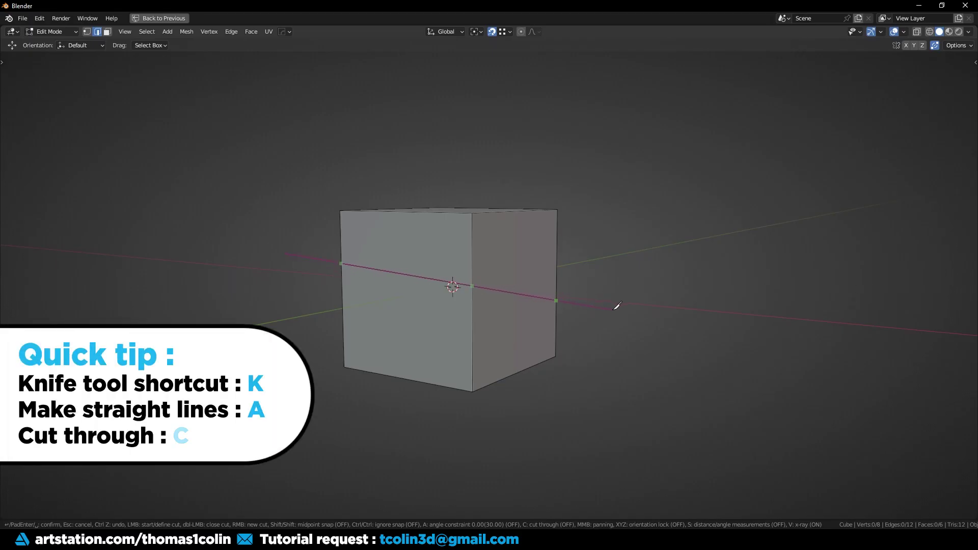
- Confirm a through-mesh knife cut, orbit to inspect it, then undo it
key("c")
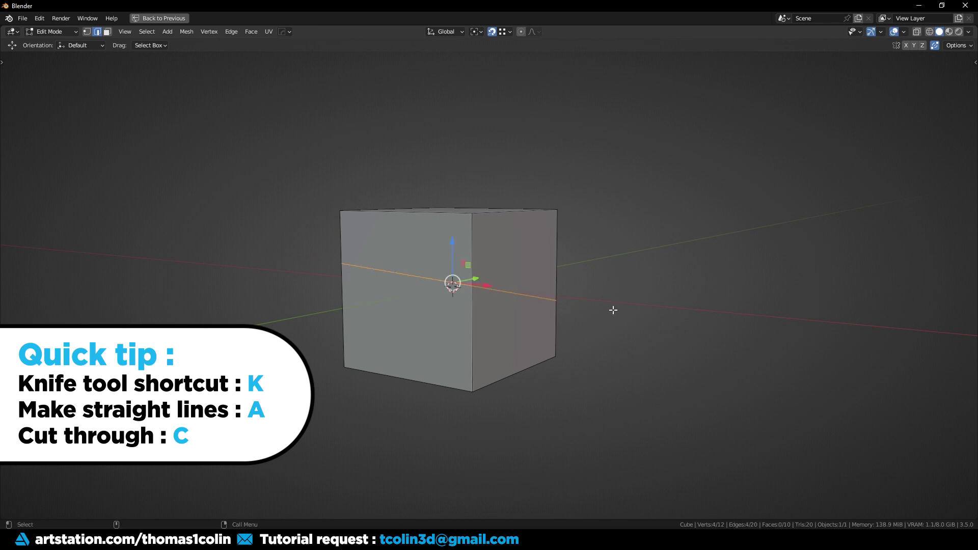
key("Return")
middle_click_drag(637, 299, 399, 248)
key("ctrl+z")
- Slice an angle-snapped knife cut straight across the cube's front, cutting through the whole mesh
key("k")
left_click(345, 286)
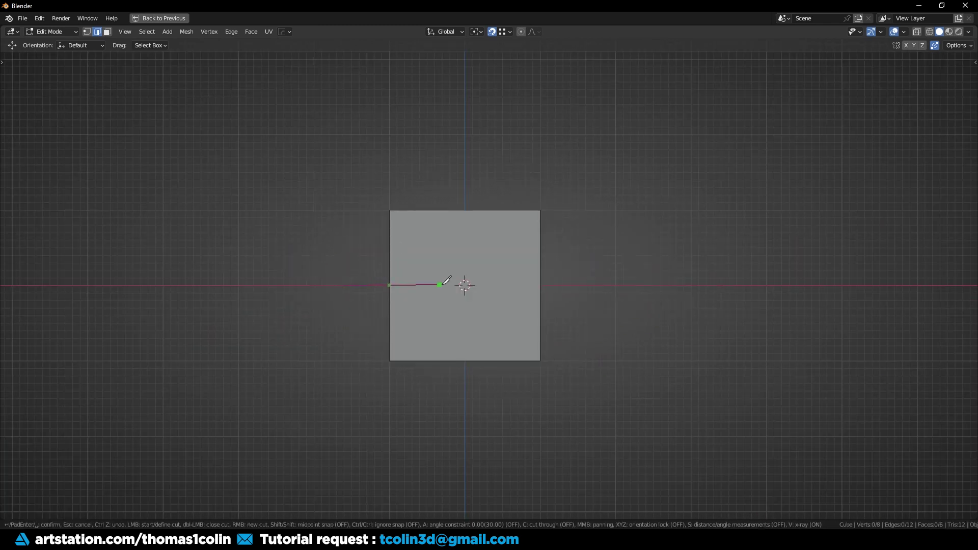
key("a")
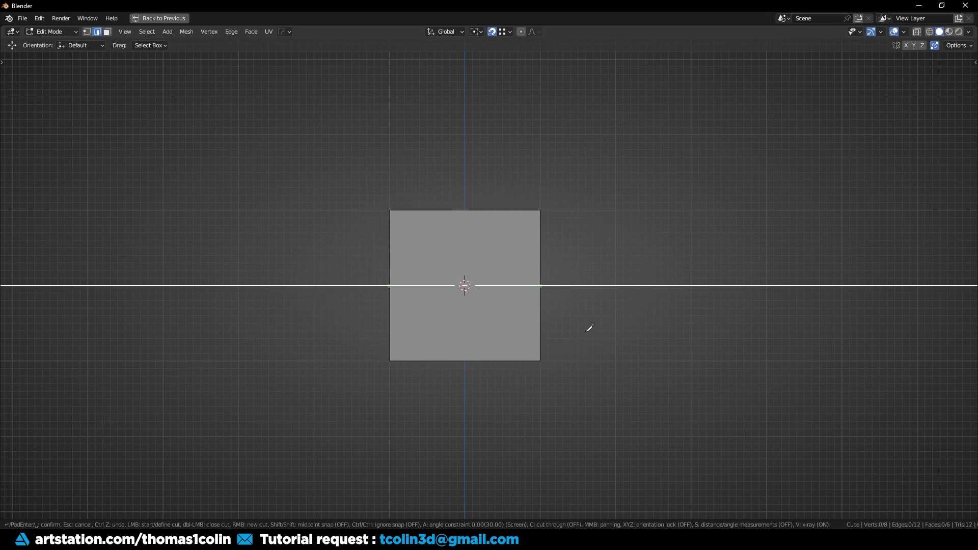
key("c")
left_click(593, 207)
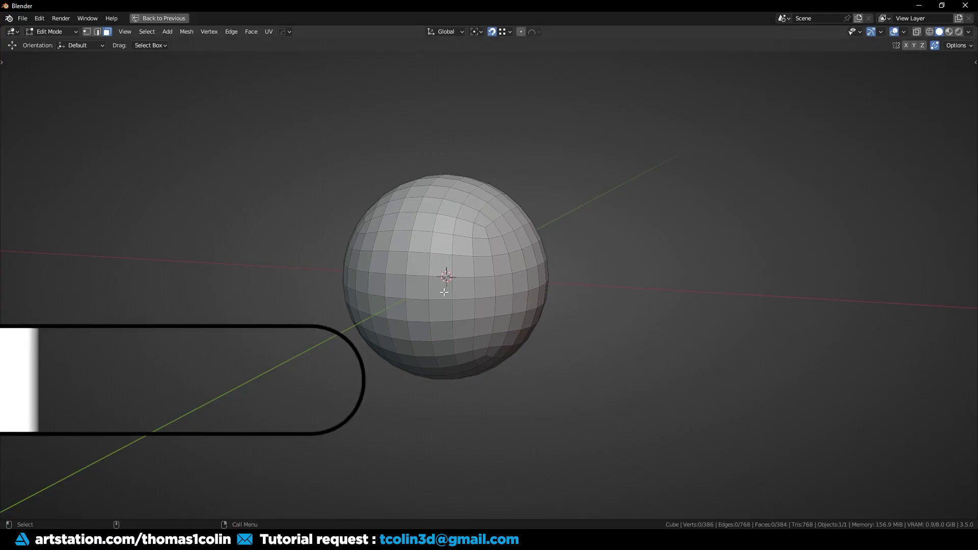
- Select a face mid-sphere, grow the selection by two rings, then shrink it by one
left_click(439, 288)
key("ctrl+KP_Add")
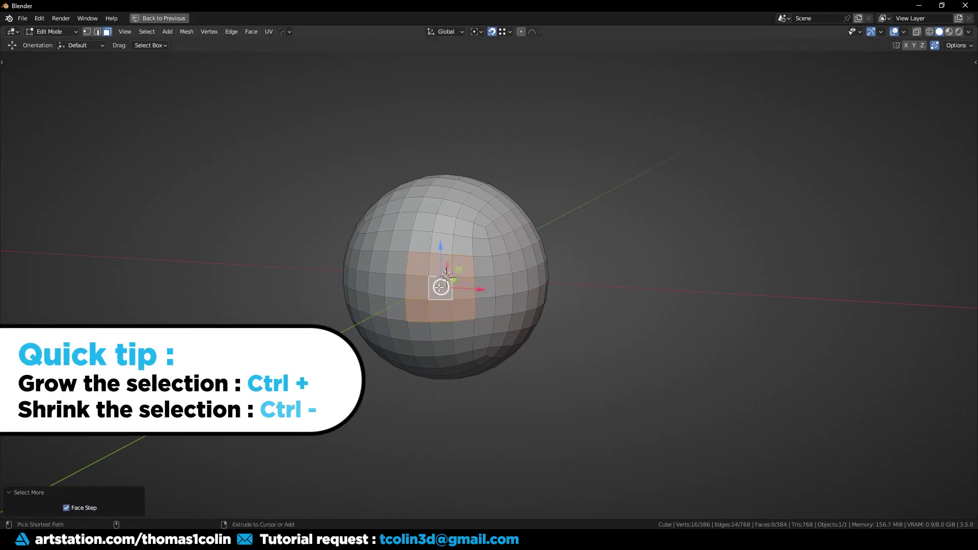
key("ctrl+KP_Add")
key("ctrl+KP_Add")
key("ctrl+KP_Add")
key("ctrl+KP_Add")
key("ctrl+KP_Add")
key("ctrl+KP_Add")
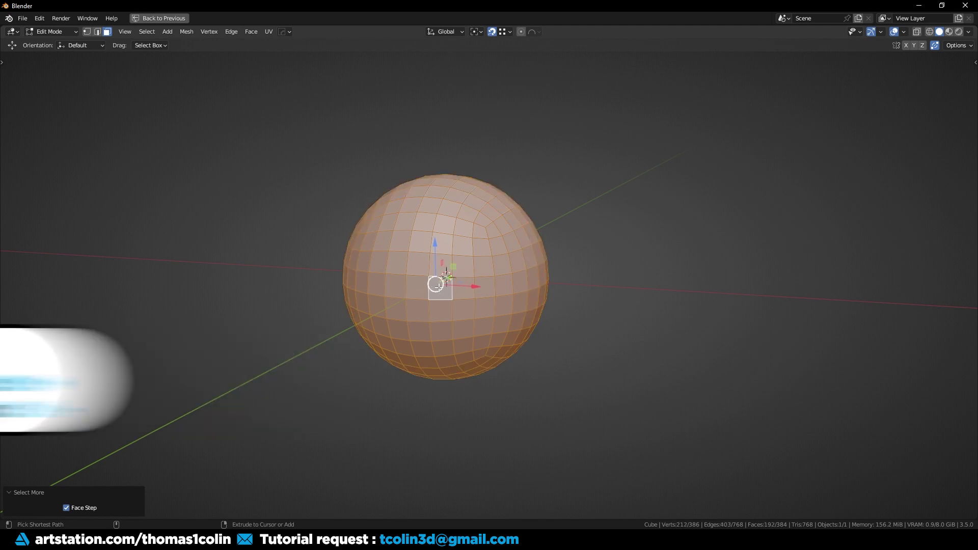
key("ctrl+KP_Subtract")
key("ctrl+KP_Subtract")
key("ctrl+KP_Subtract")
key("ctrl+KP_Subtract")
key("ctrl+KP_Subtract")
key("ctrl+KP_Subtract")
key("ctrl+KP_Subtract")
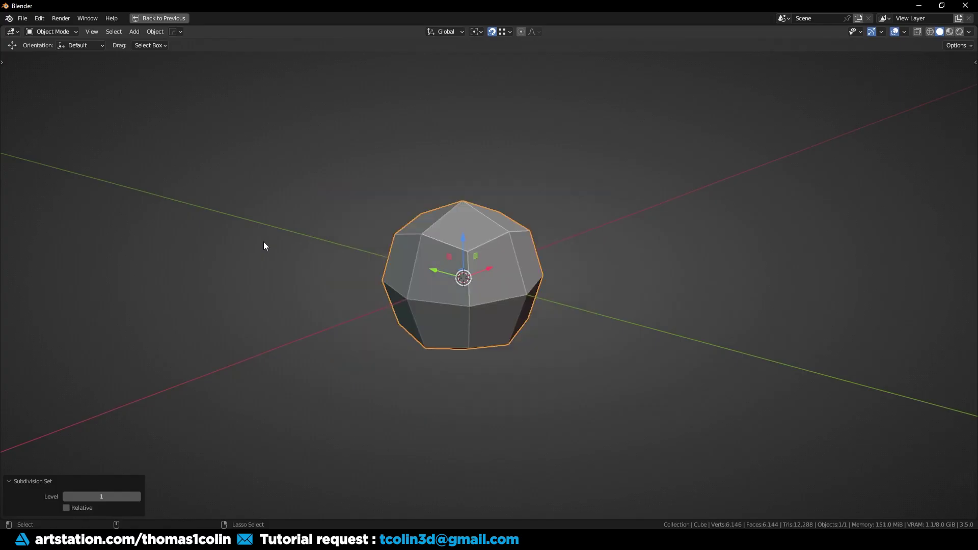
- Set the cube's subdivision level to 3
key("ctrl+4")
key("ctrl+1")
key("ctrl+2")
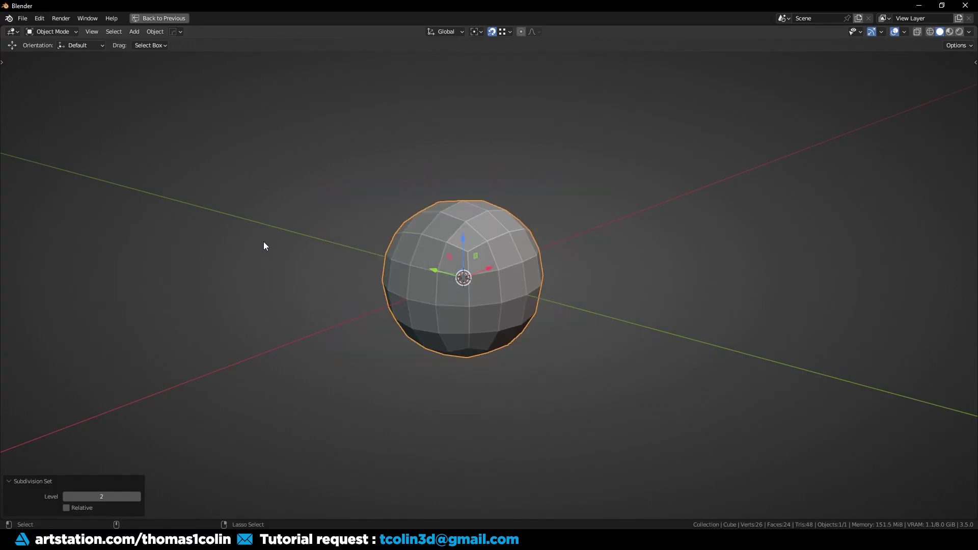
key("ctrl+3")
- Apply the Subdivision modifier, frame the ball in front view, and enter Edit Mode
key("ctrl+space")
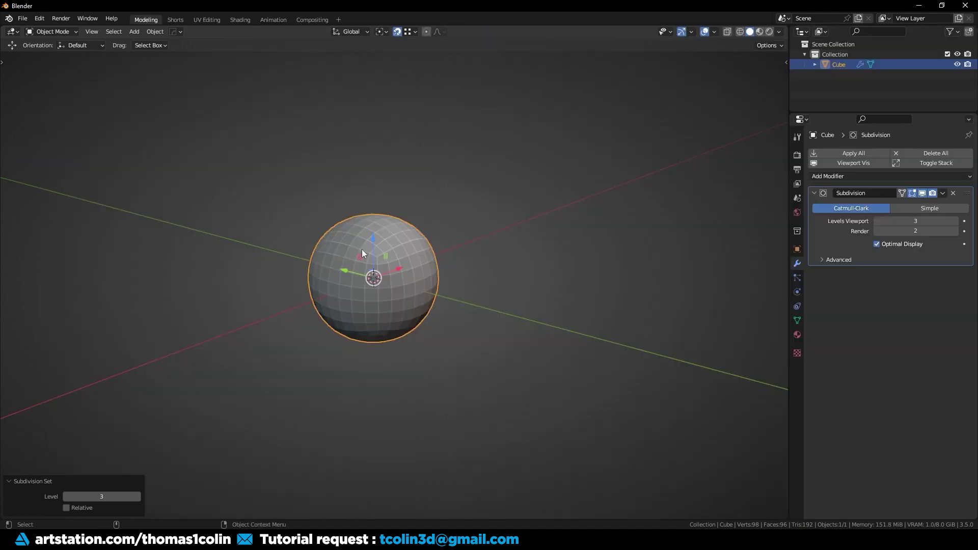
key("ctrl+a")
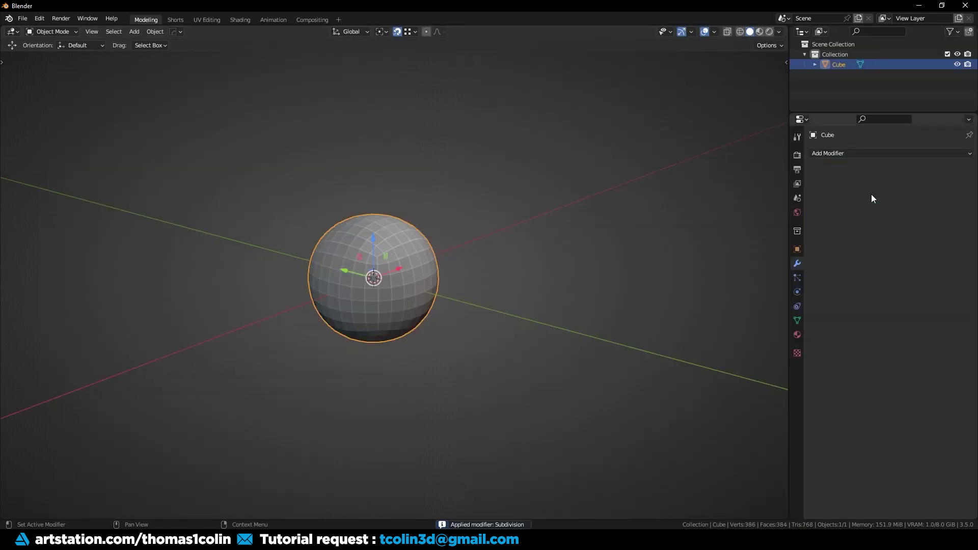
key("KP_1")
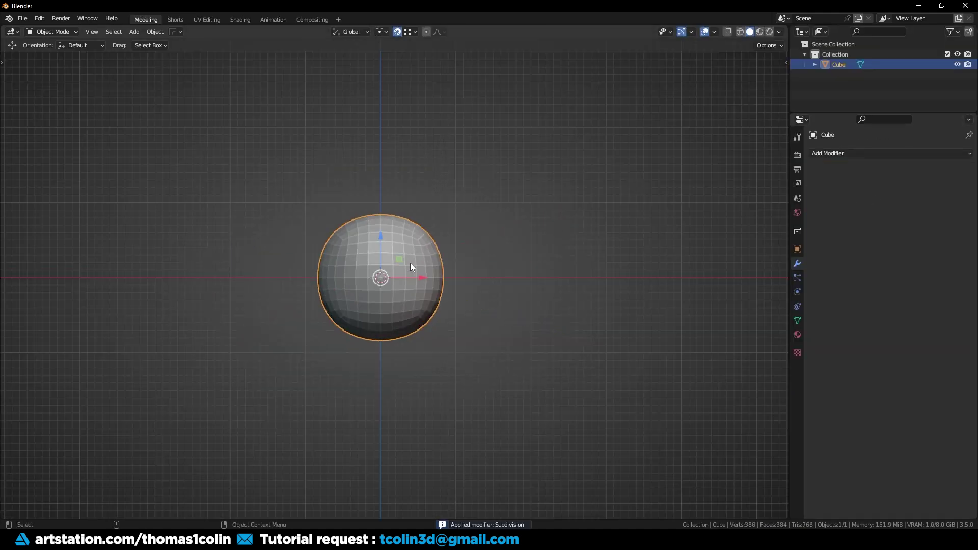
key("KP_Decimal")
key("Tab")
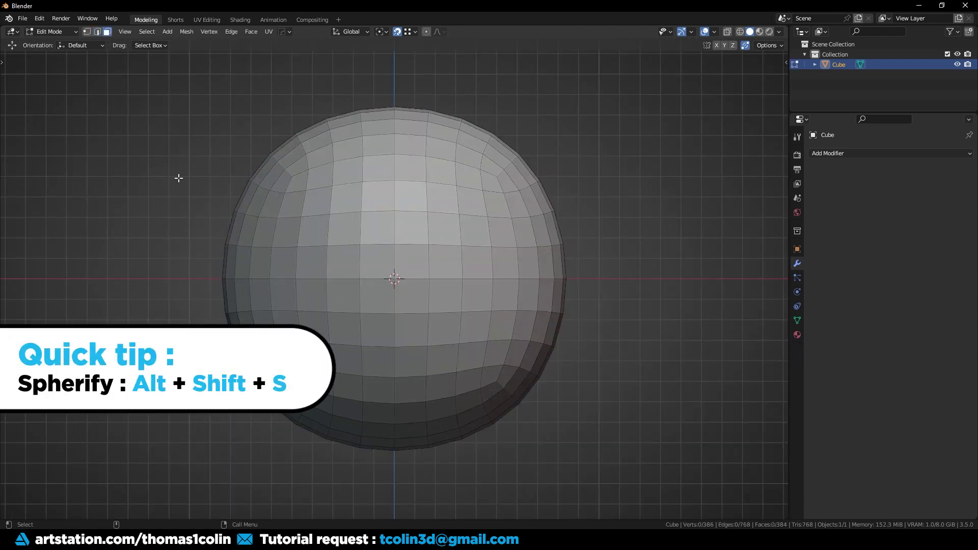
- Make the whole mesh perfectly round with To Sphere at factor 1
key("a")
key("alt+shift+s")
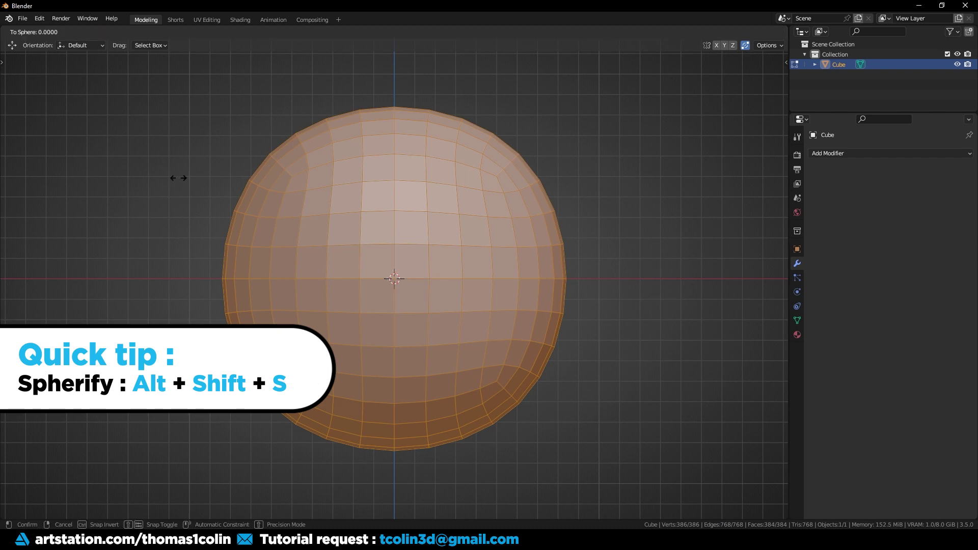
left_click(404, 63)
- In Object Mode, add level-2 subdivision to the ball and shade it smooth
key("Tab")
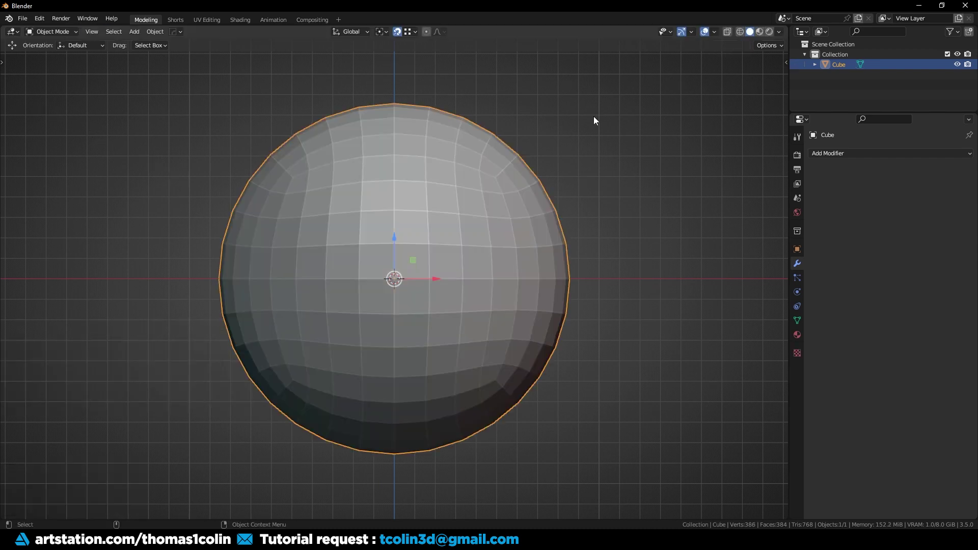
key("ctrl+2")
right_click(468, 185)
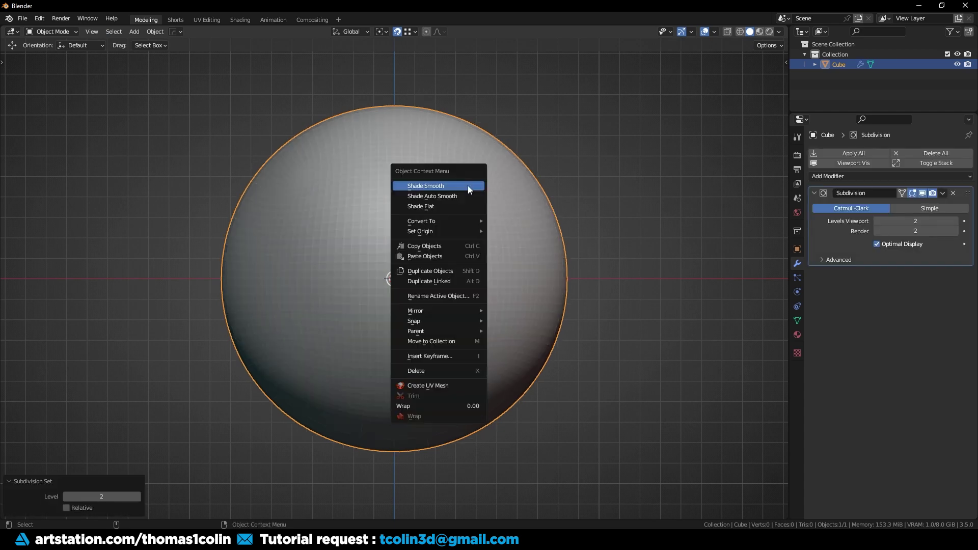
left_click(467, 186)
left_click(623, 144)
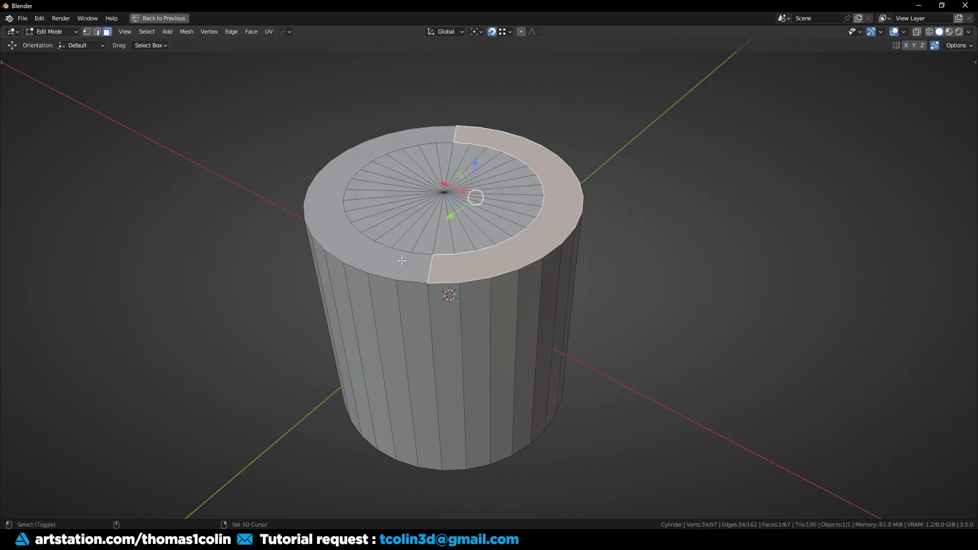
- Delete the top ring faces and bridge the inner and outer edge loops with new faces
key("x")
left_click(369, 188)
key("2")
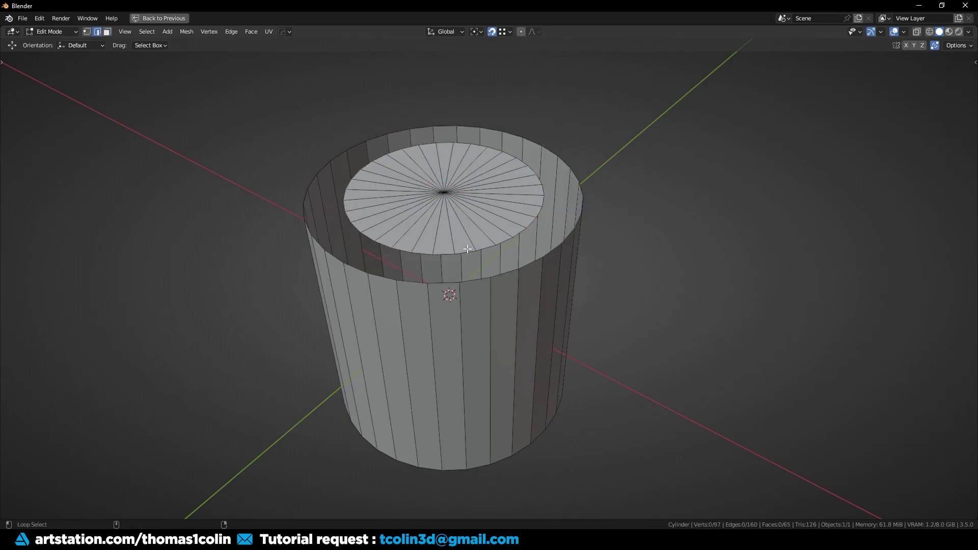
left_click(467, 249, "alt")
left_click(474, 281, "alt+shift")
right_click(474, 280)
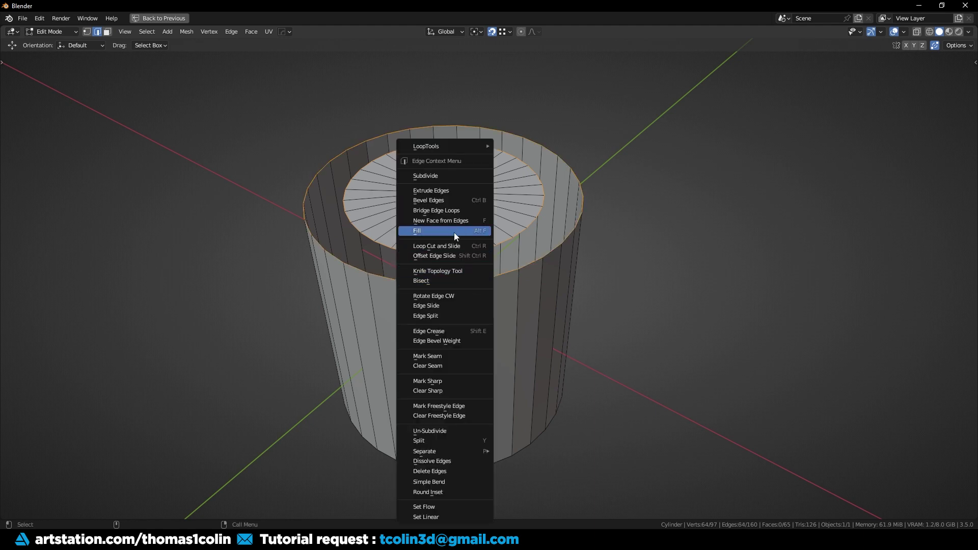
left_click(437, 212)
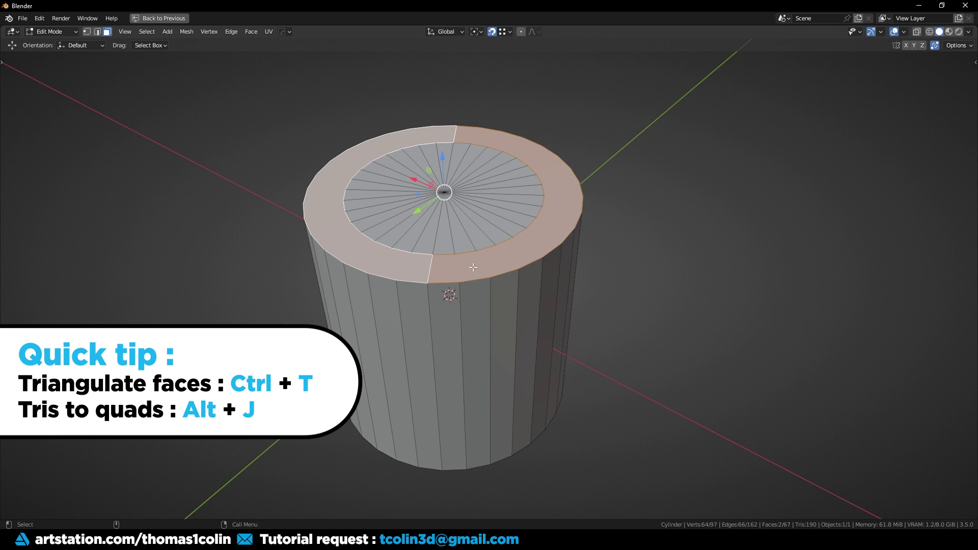
- Triangulate the new ring and convert the triangles back to quads
key("ctrl+t")
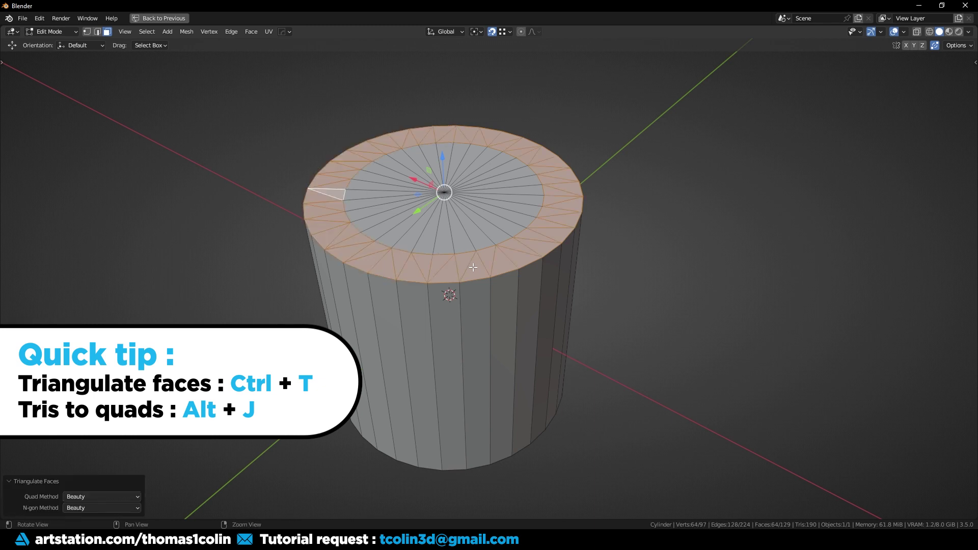
key("alt+j")
key("a")
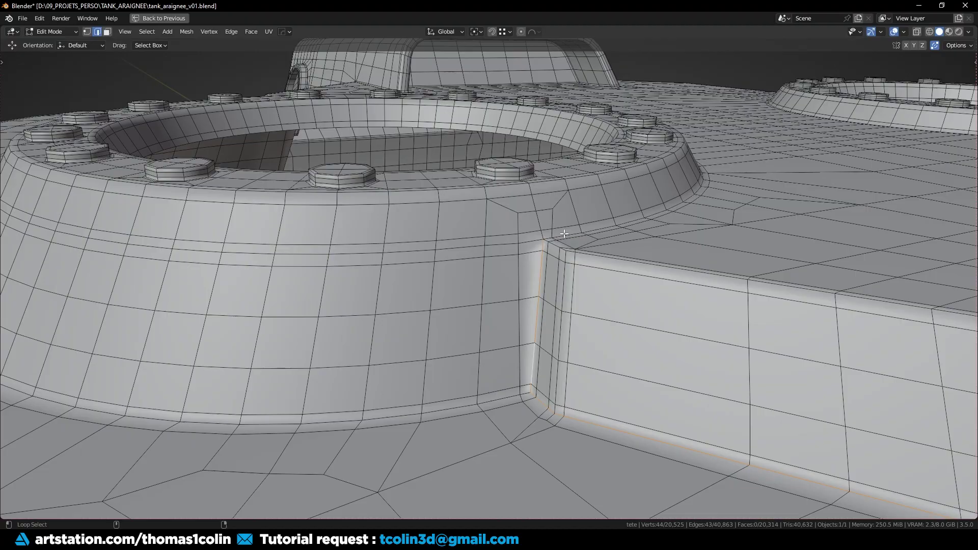
- Select the raised block's border edge loops and mark them as seams
scroll(564, 234, "down", 5)
middle_click_drag(564, 234, 433, 136)
left_click(465, 254, "alt+shift")
scroll(495, 354, "up", 4)
middle_click_drag(419, 324, 500, 246)
scroll(482, 203, "up", 3)
left_click(483, 204, "alt+shift")
scroll(483, 204, "down", 4)
left_click(500, 246, "alt+shift")
scroll(459, 298, "up", 2)
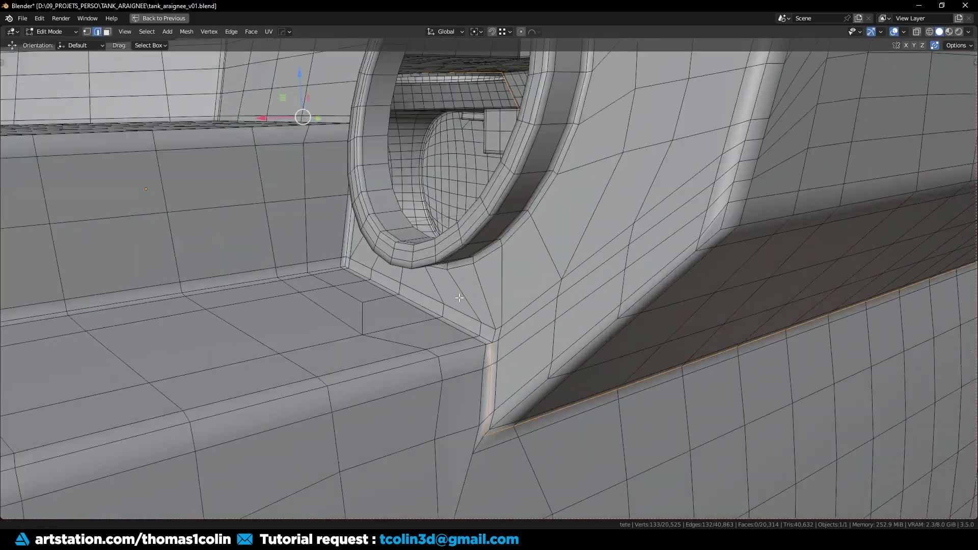
scroll(459, 297, "down", 3)
middle_click_drag(452, 323, 450, 285)
left_click(534, 297, "alt+shift")
scroll(534, 298, "up", 2)
scroll(534, 297, "down", 2)
scroll(450, 285, "up", 3)
left_click(450, 285, "alt+shift")
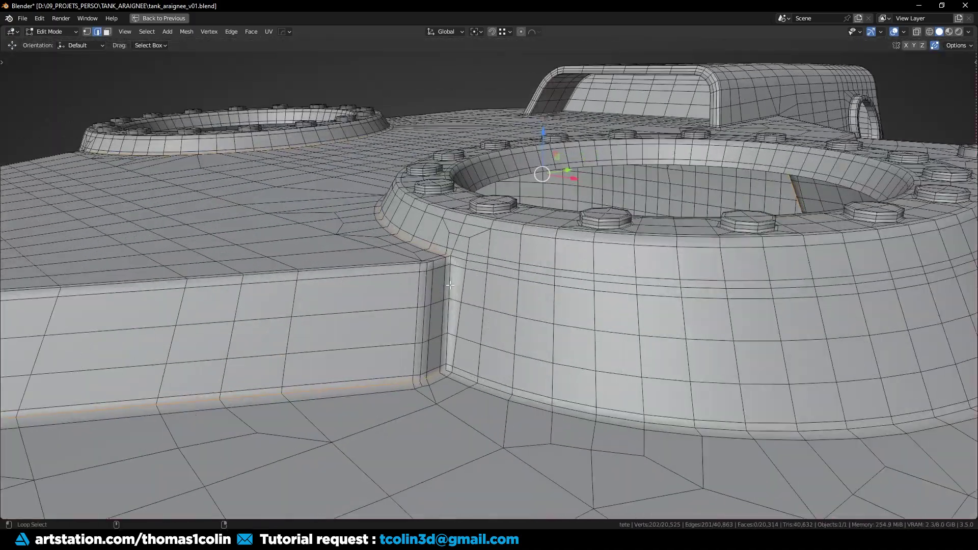
right_click(450, 285)
left_click(426, 319)
- Test a seam-bounded linked face selection on the hull top, then clear it
key("alt+a")
scroll(426, 319, "down", 4)
middle_click_drag(425, 319, 541, 162)
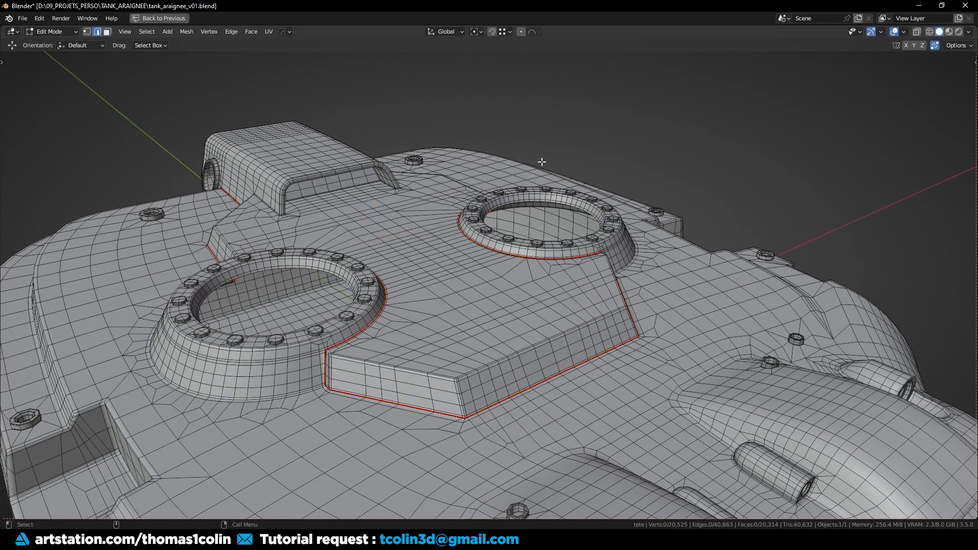
key("3")
key("l")
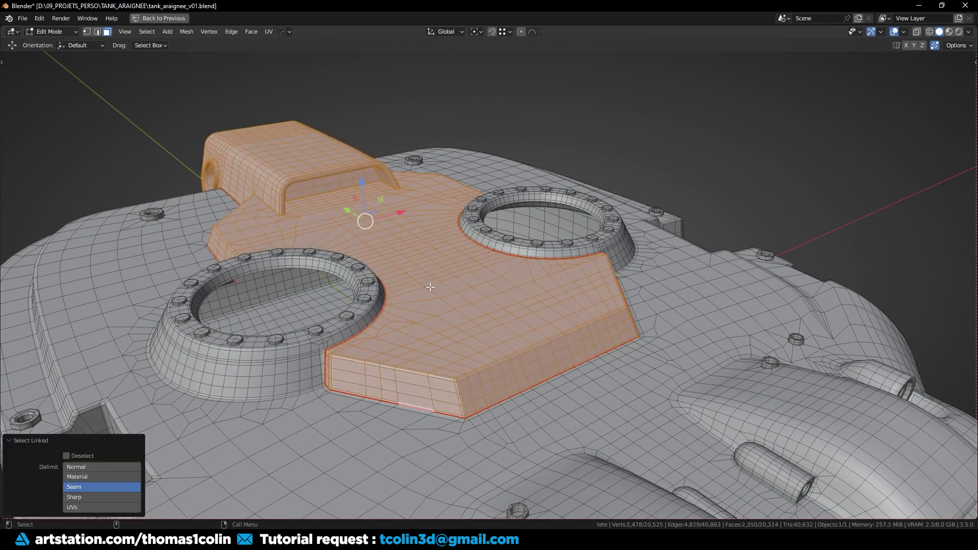
scroll(430, 288, "down", 4)
key("alt+a")
middle_click_drag(614, 169, 550, 254)
scroll(531, 289, "up", 6)
- Mark the cylinder-base and recess-rim edge loops as seams
key("2")
left_click(531, 289, "alt")
scroll(531, 289, "down", 3)
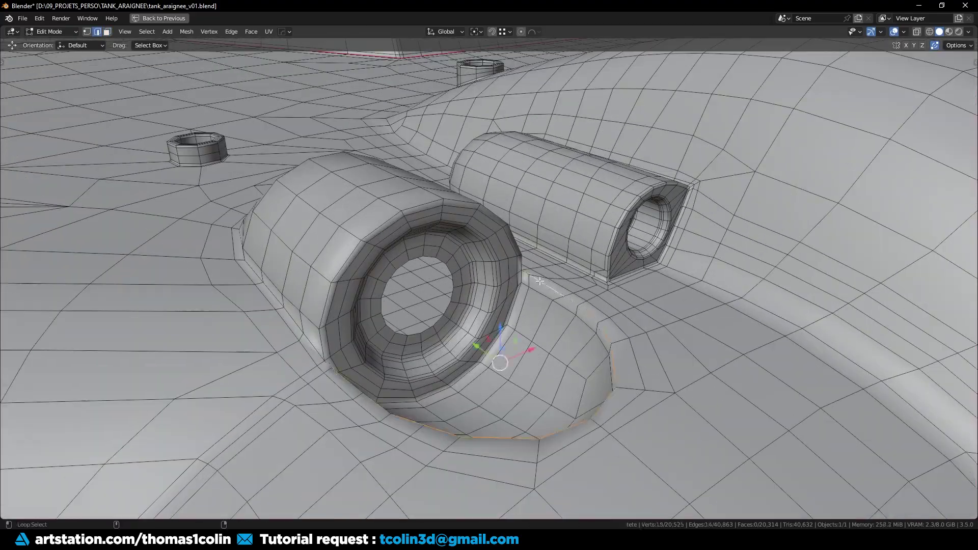
scroll(688, 270, "down", 6)
middle_click_drag(688, 270, 509, 291)
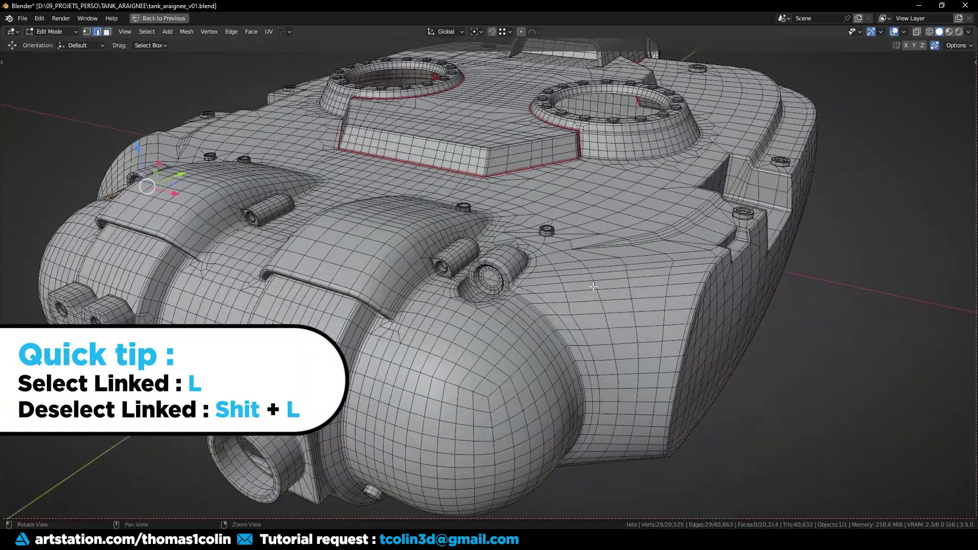
scroll(399, 311, "up", 6)
left_click(490, 358, "alt+shift")
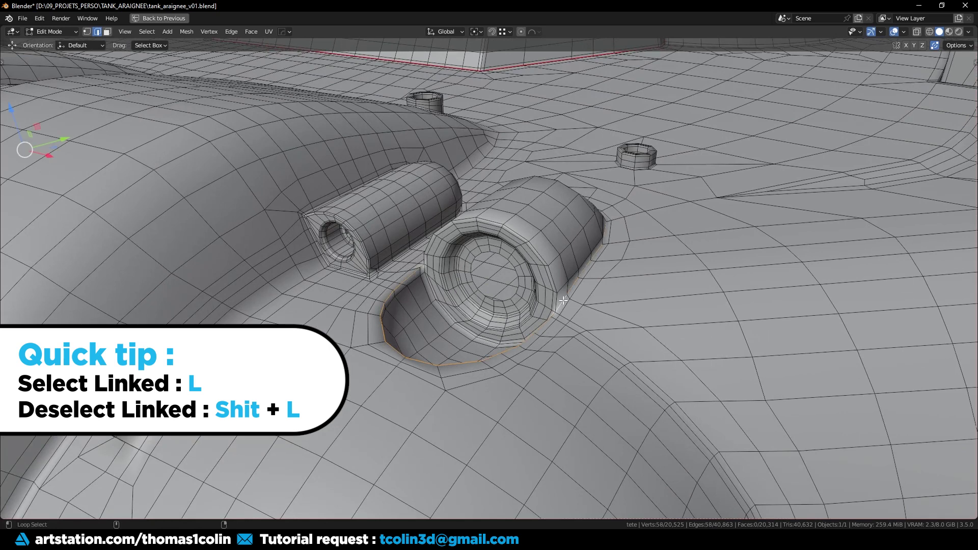
right_click(562, 301)
left_click(527, 341)
- Select the central plate and exhaust cylinders with linked selection, then deselect the plate
scroll(762, 133, "down", 8)
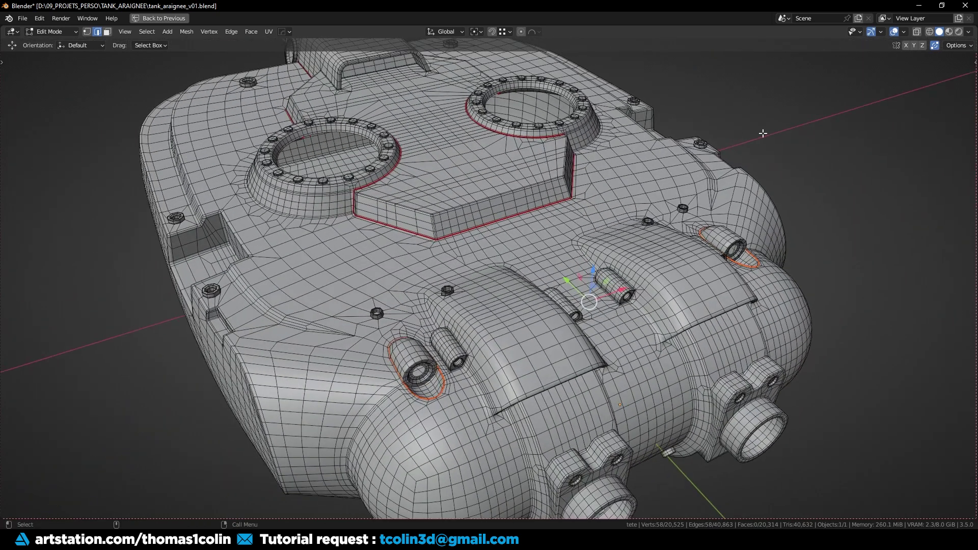
left_click(725, 154)
key("3")
key("l")
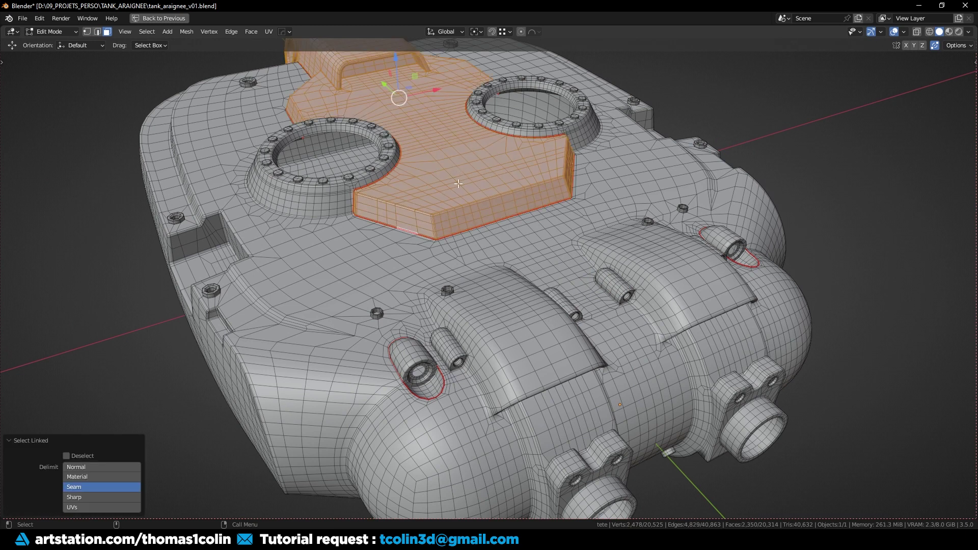
key("l")
key("l")
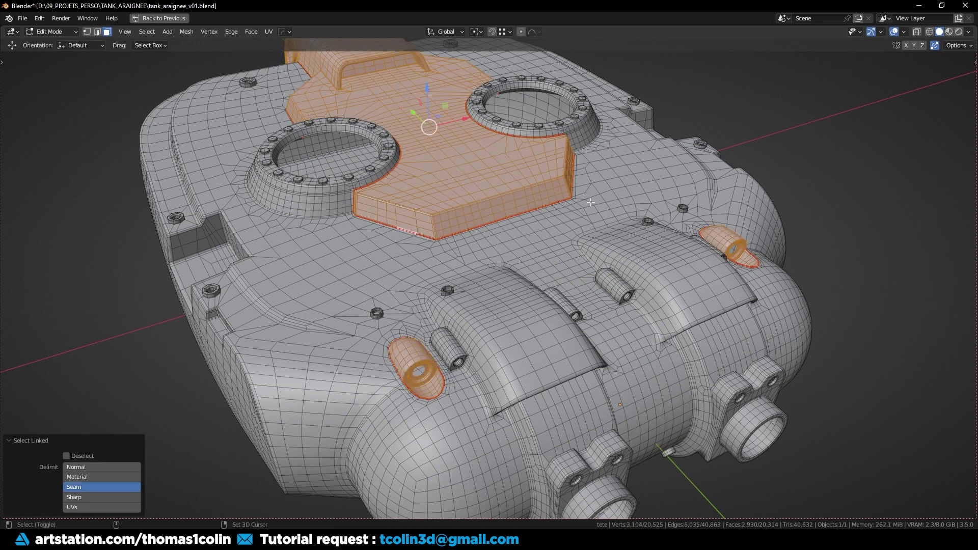
key("shift+l")
key("shift+l")
key("shift+l")
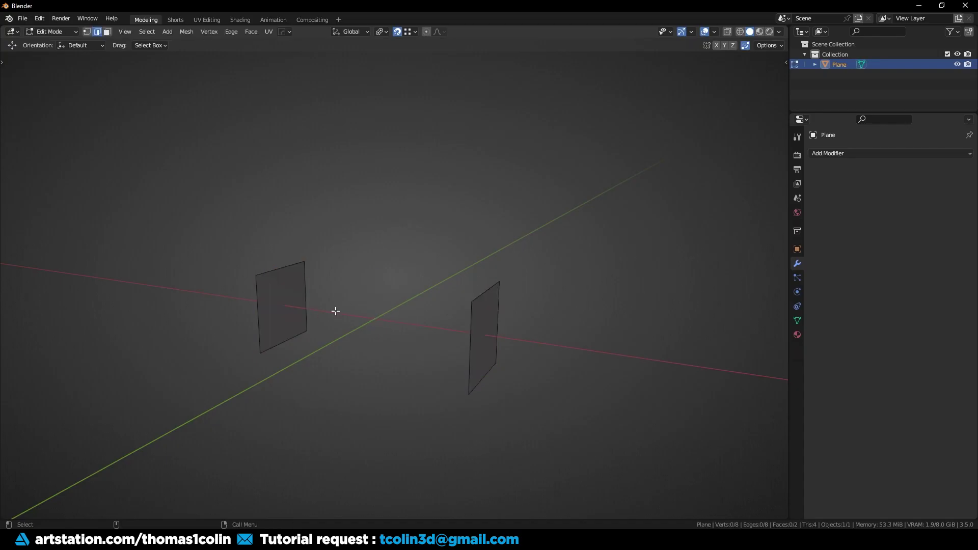
- Bridge the two planes' top edges with Blend Surface interpolation and 39 cuts
left_click(281, 268)
left_click(484, 292, "shift")
key("ctrl+e")
left_click(157, 210)
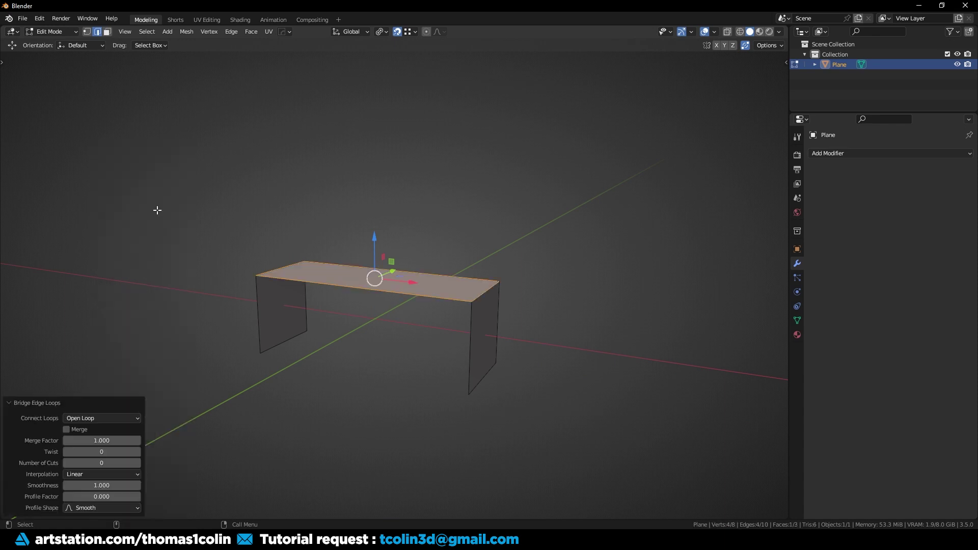
left_click(97, 475)
left_click(99, 439)
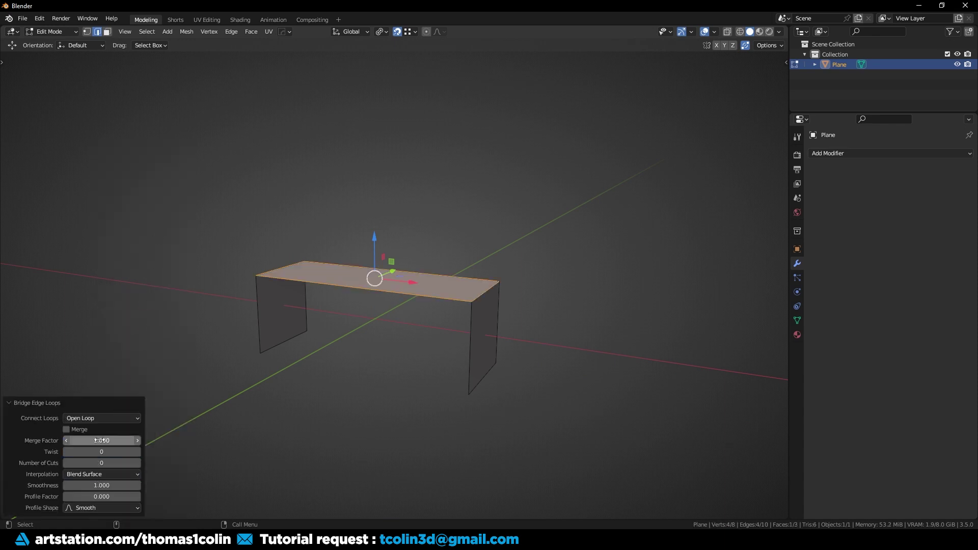
left_click_drag(95, 463, 153, 463)
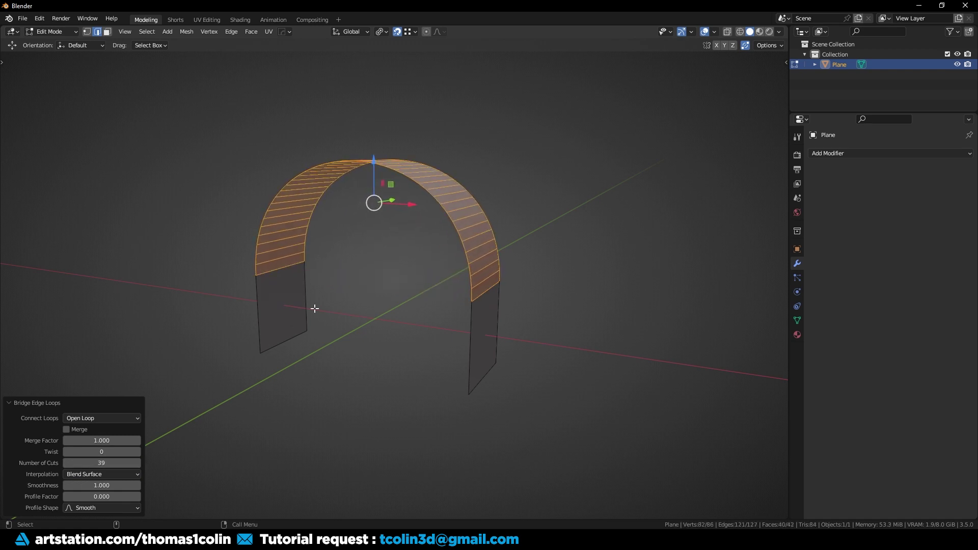
- Check the arch in front view, deselect it, and orbit back to perspective
key("KP_1")
left_click(290, 305)
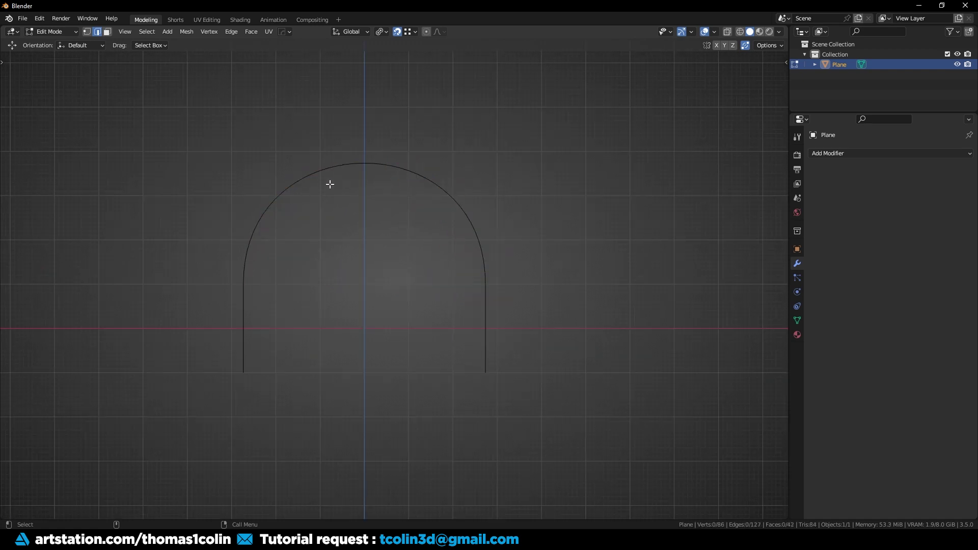
middle_click_drag(370, 253, 280, 337)
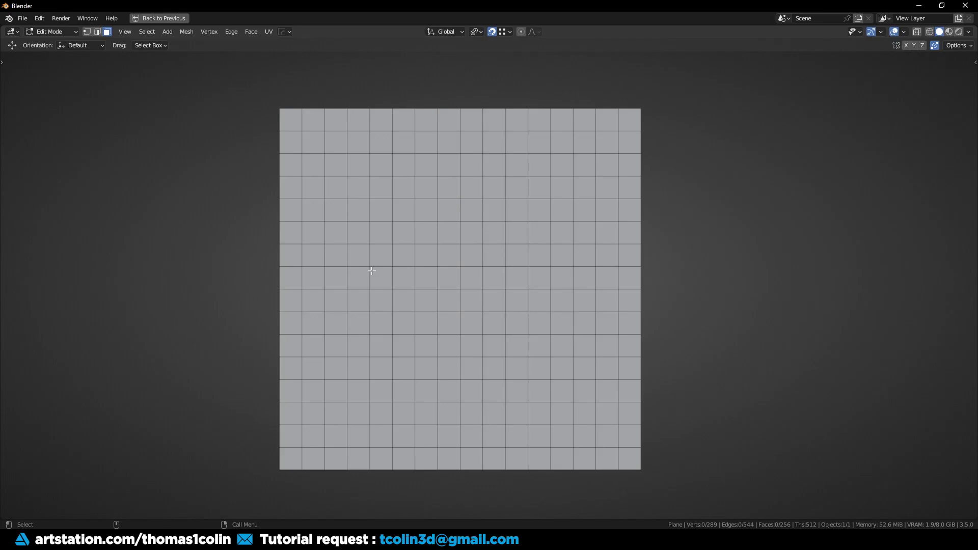
- Select all grid faces and apply Checker Deselect
key("a")
left_click(145, 33)
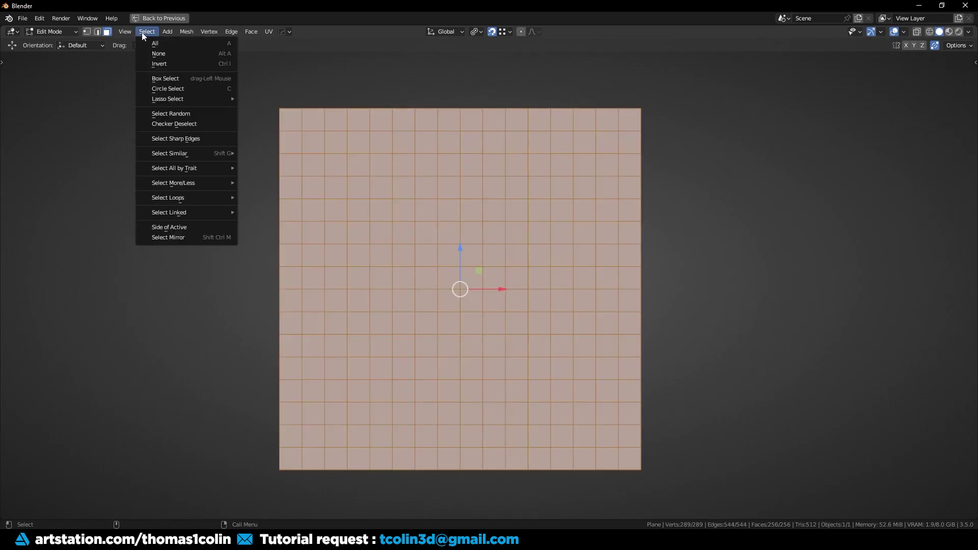
left_click(160, 122)
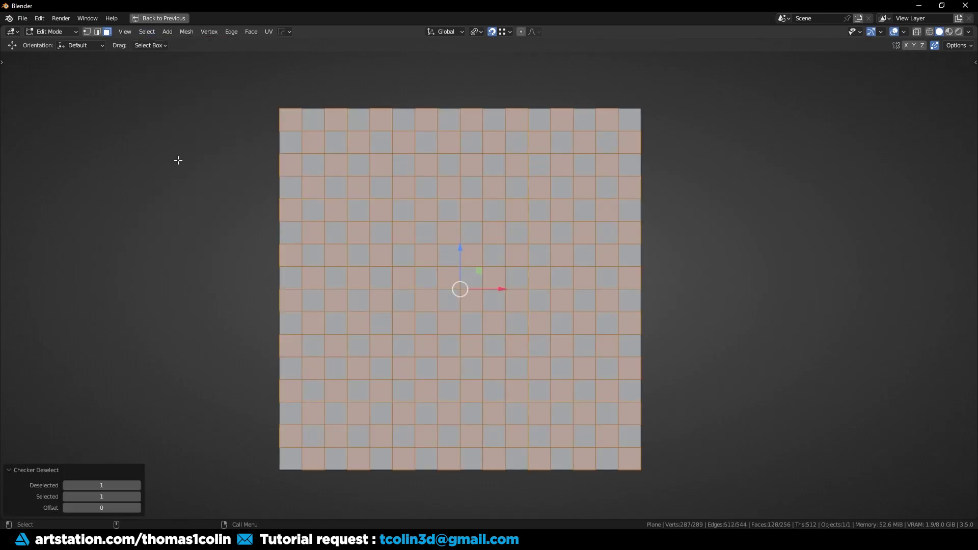
- Raise the checker pattern's Deselected and Selected values to space the selected faces out
left_click(137, 485)
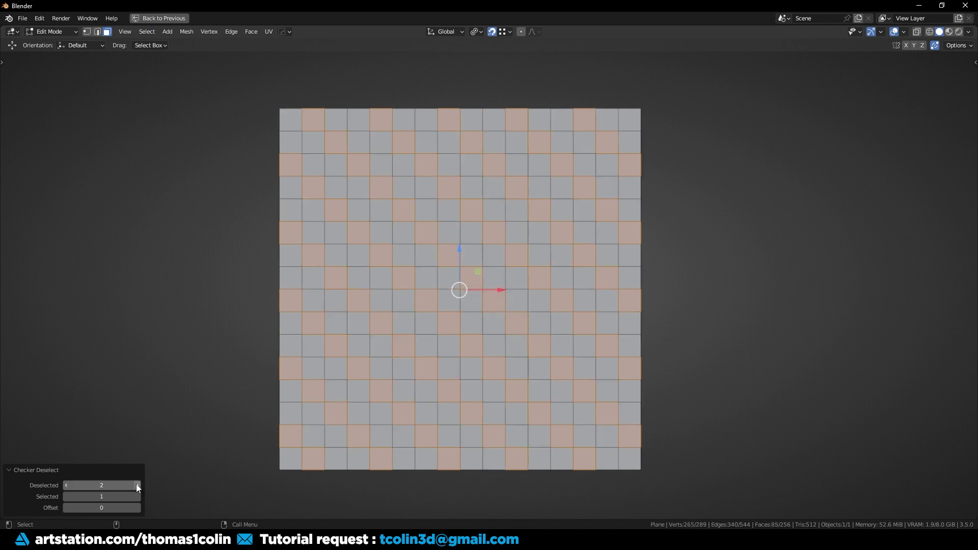
left_click(137, 484)
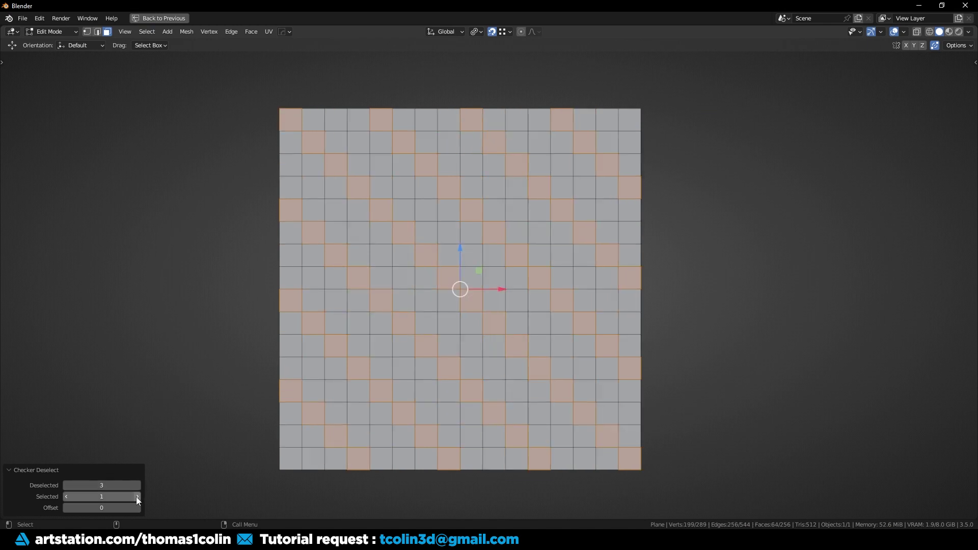
left_click(137, 497)
left_click(137, 497)
left_click(137, 496)
left_click(137, 496)
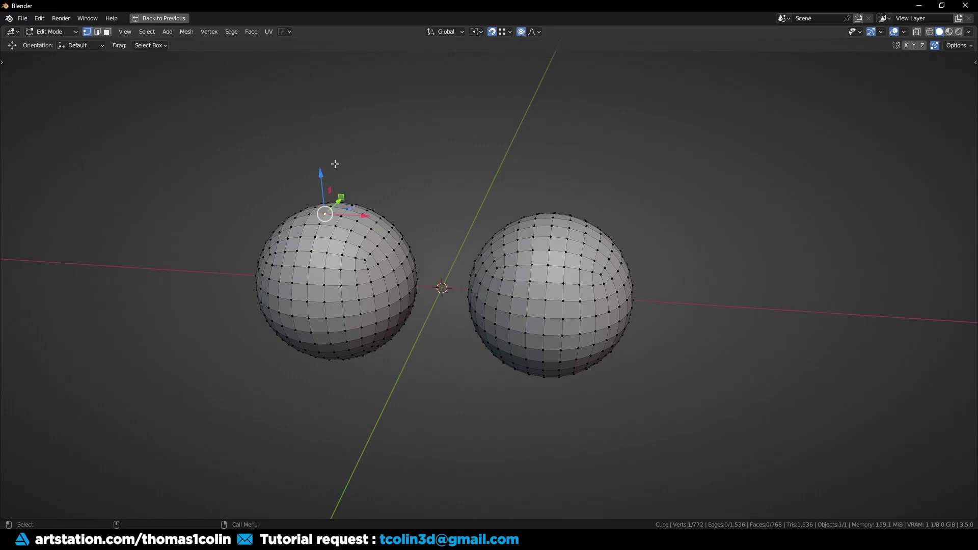
- Stretch the left sphere's top upward into a pointed egg with proportional editing
left_click_drag(319, 178, 370, 49)
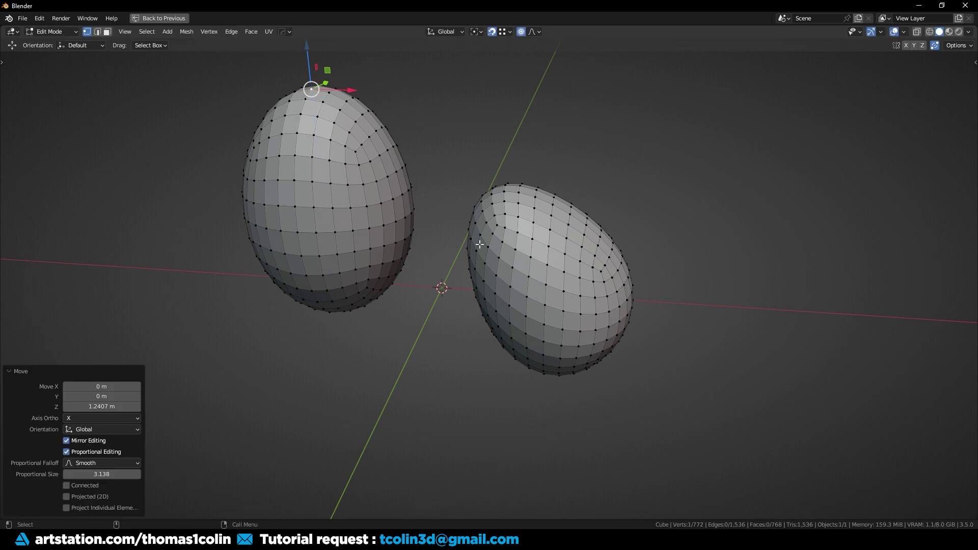
key("ctrl+z")
left_click(534, 32)
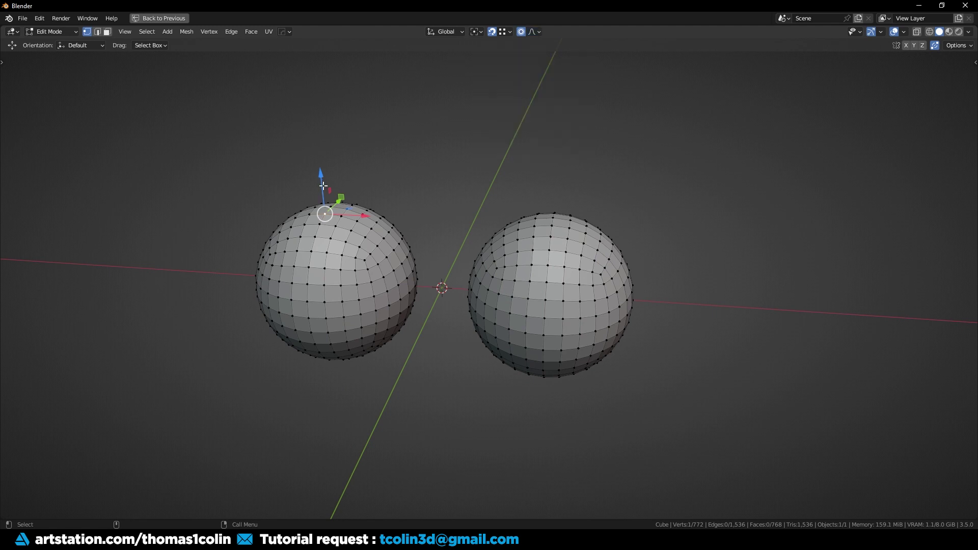
left_click_drag(323, 184, 326, 78)
scroll(326, 51, "up", 9)
left_click(534, 98)
- Select the right sphere's top vertex and set the proportional falloff to Sphere
left_click(552, 226)
left_click(538, 31)
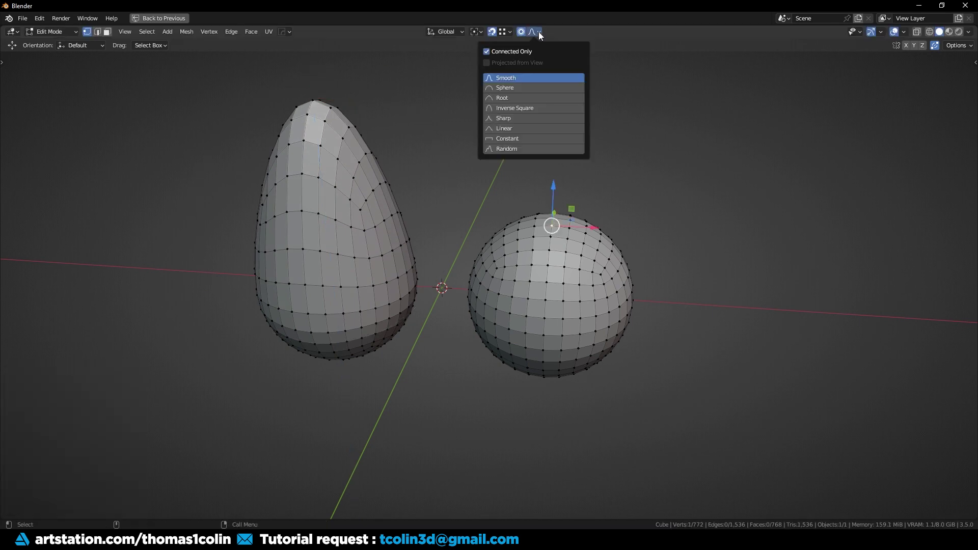
left_click(500, 87)
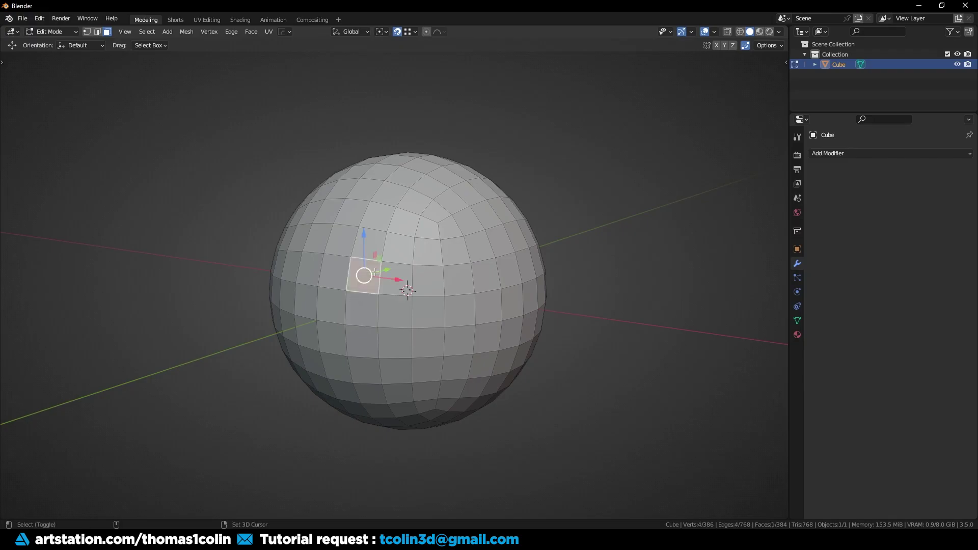
- Select seven scattered faces and store them in a new vertex group named Group
left_click(451, 228, "shift")
left_click(512, 330, "shift")
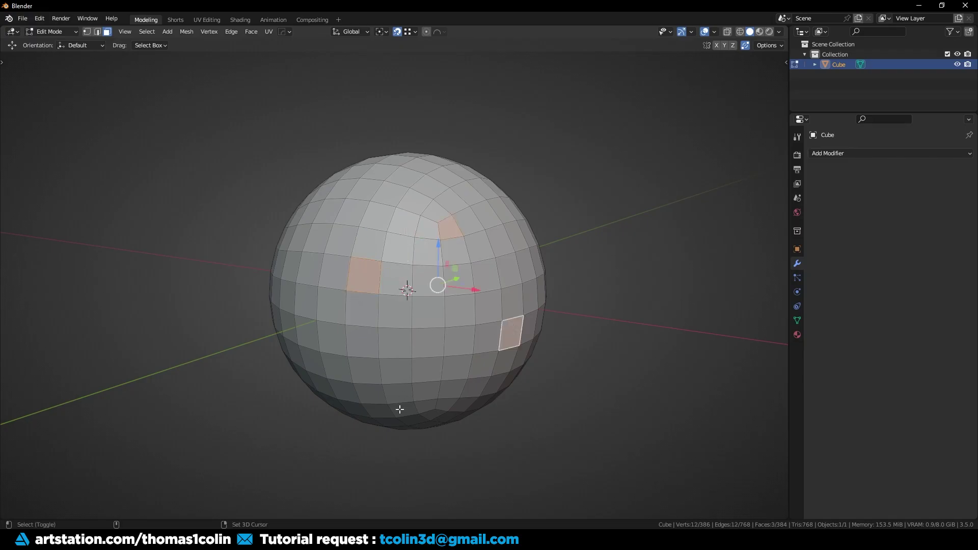
left_click(400, 408, "shift")
left_click(329, 210, "shift")
left_click(420, 165, "shift")
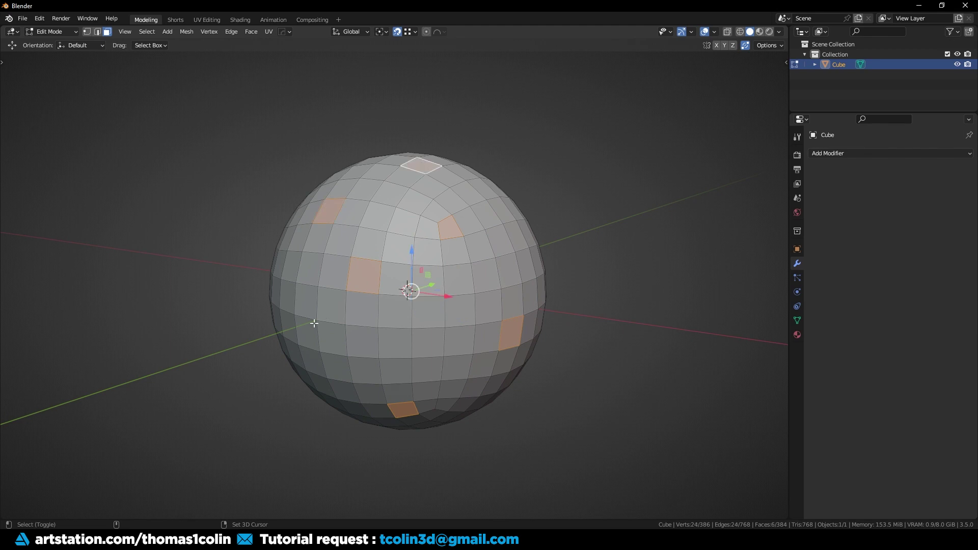
left_click(289, 328, "shift")
left_click(322, 386, "shift")
key("1")
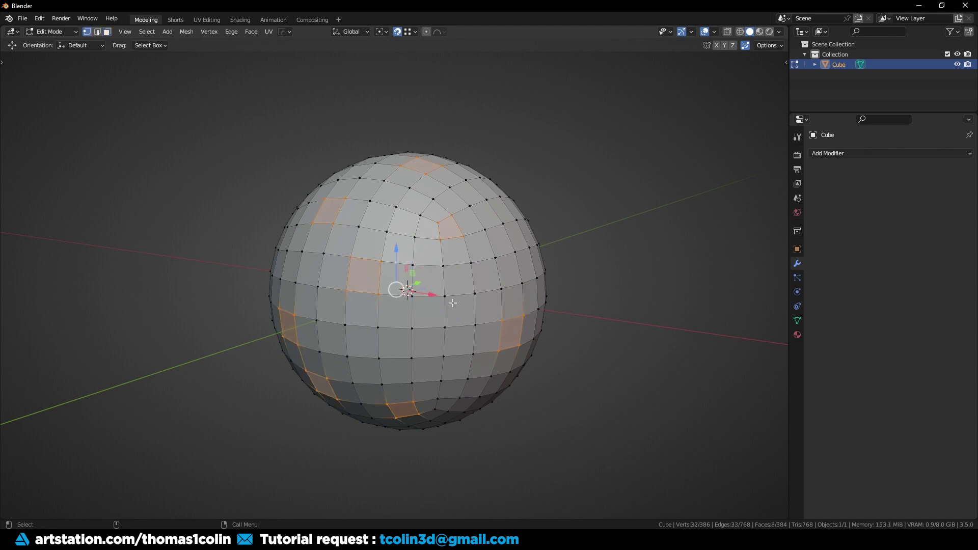
left_click(798, 320)
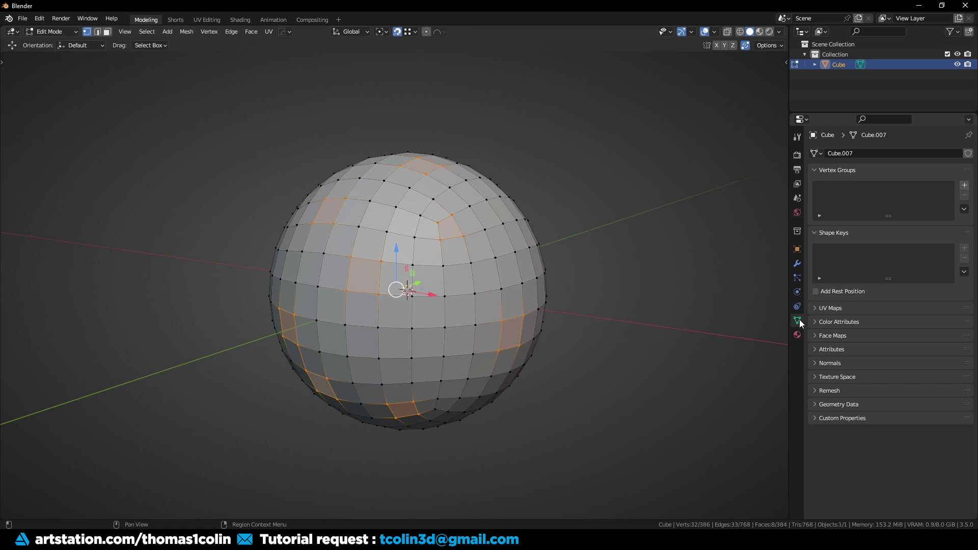
left_click(964, 185)
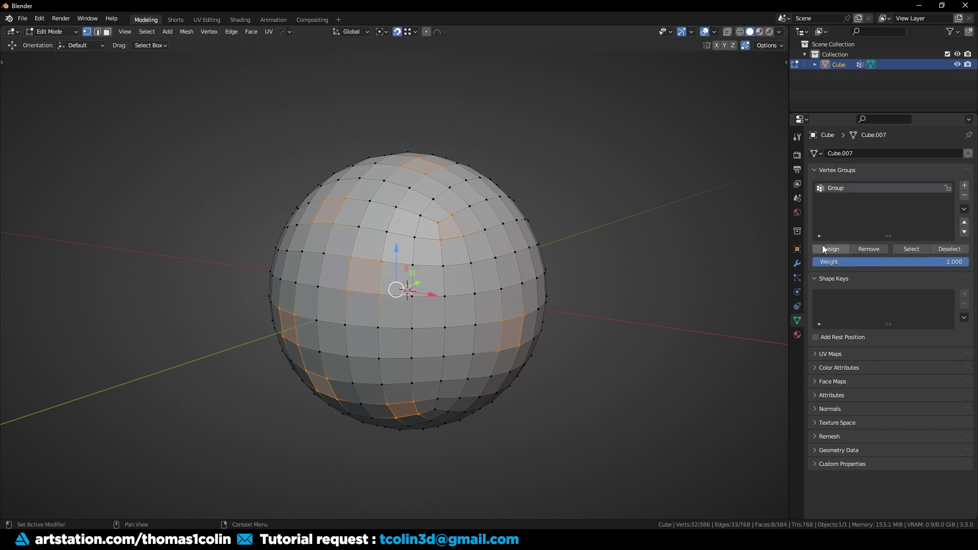
- Deselect everything, leave and re-enter Edit Mode, then recall the vertices stored in Group
key("alt+a")
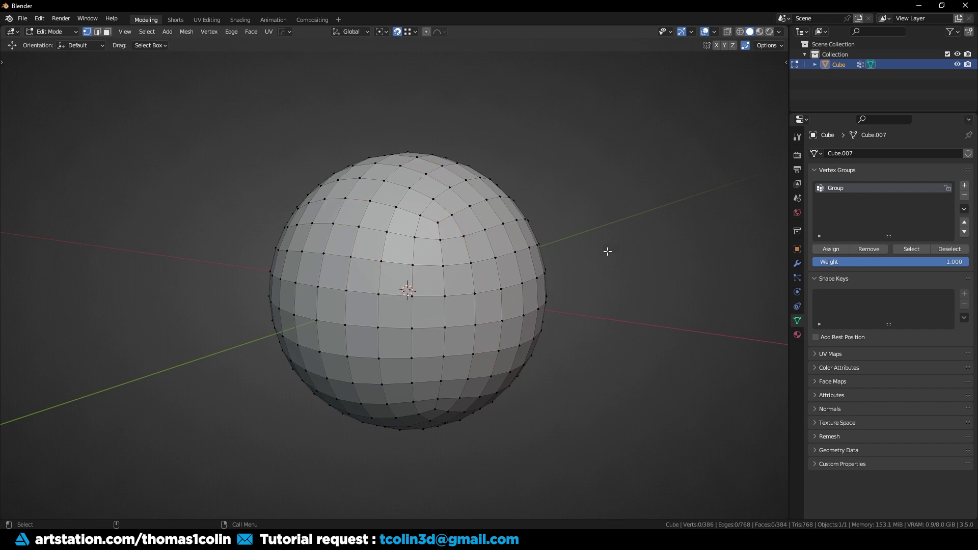
key("Tab")
key("alt+a")
middle_click_drag(637, 267, 415, 243)
key("Tab")
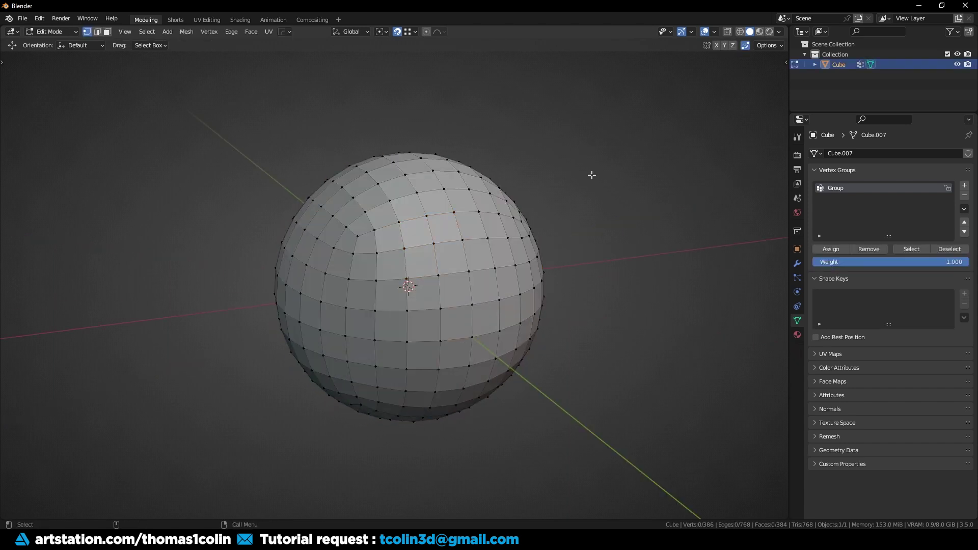
middle_click_drag(591, 172, 594, 279)
left_click(911, 249)
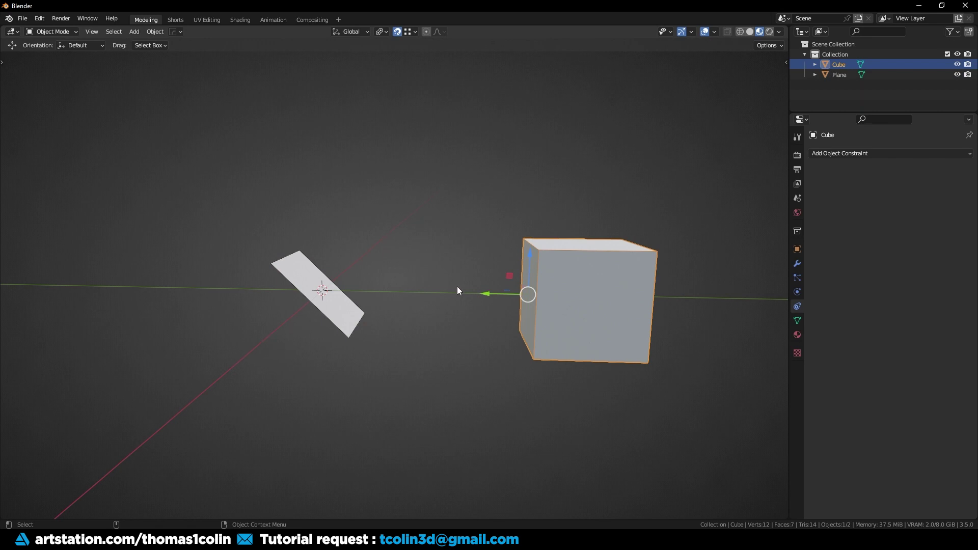
- Give the Cube a Copy Rotation constraint targeting the Plane and apply it
left_click(829, 153)
left_click(808, 193)
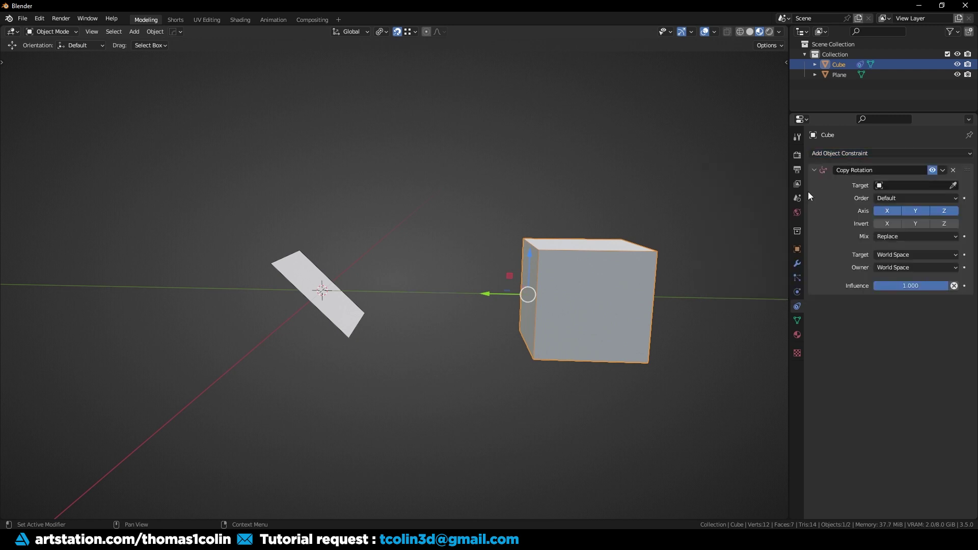
left_click(952, 185)
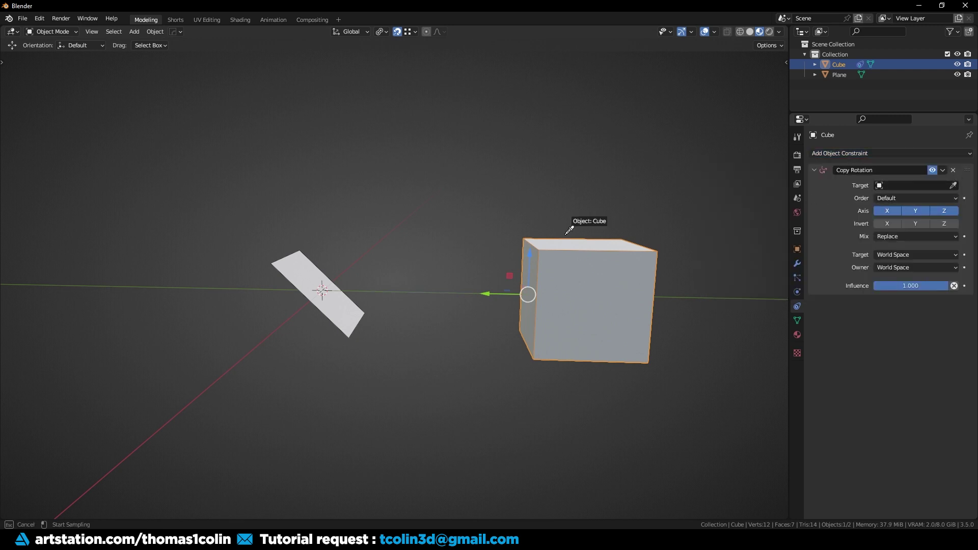
left_click(316, 285)
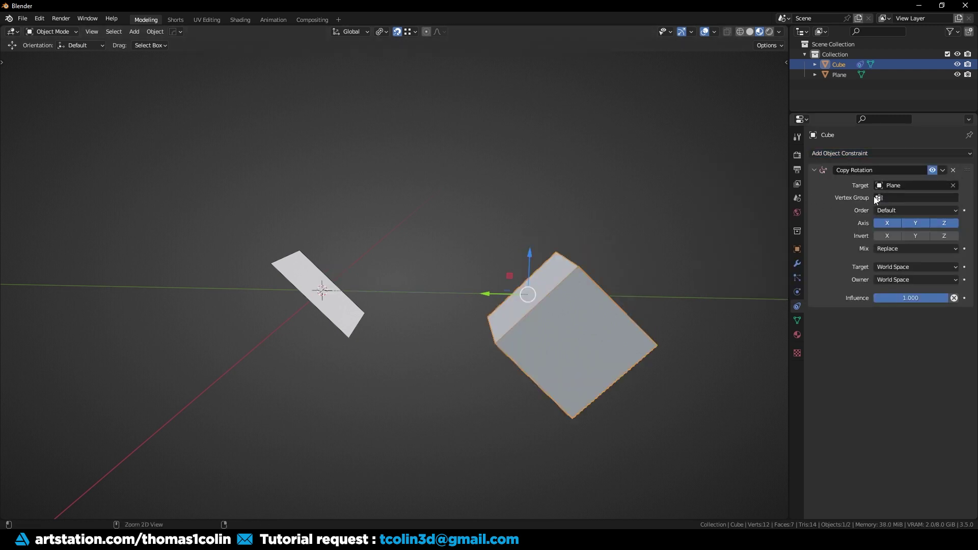
key("ctrl+a")
middle_click_drag(604, 301, 558, 319)
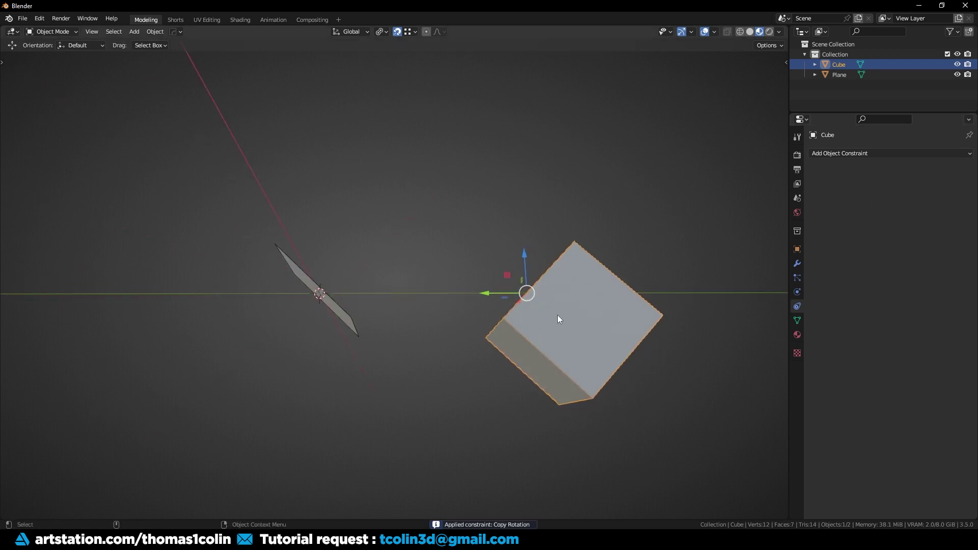
- Put the 3D cursor on the cube's lower side face and move the origin there
key("Tab")
left_click(524, 357)
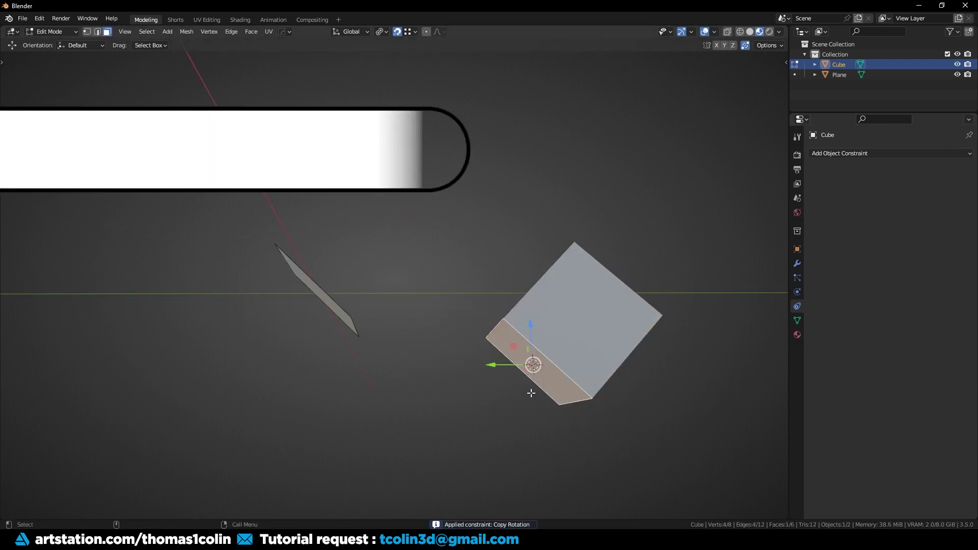
key("shift+s")
key("Tab")
key("q")
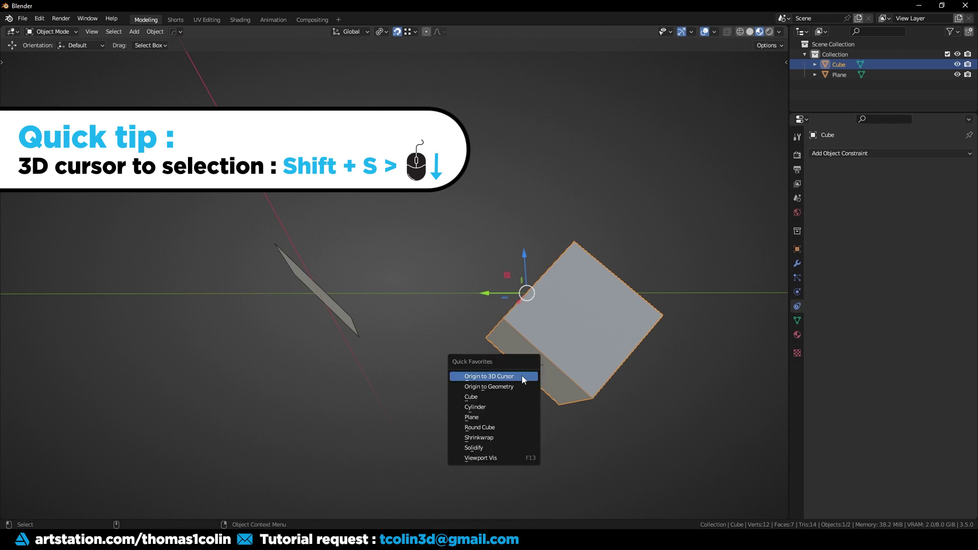
left_click(490, 377)
- Select the cube and snap it onto the 3D cursor
middle_click_drag(488, 374, 466, 337)
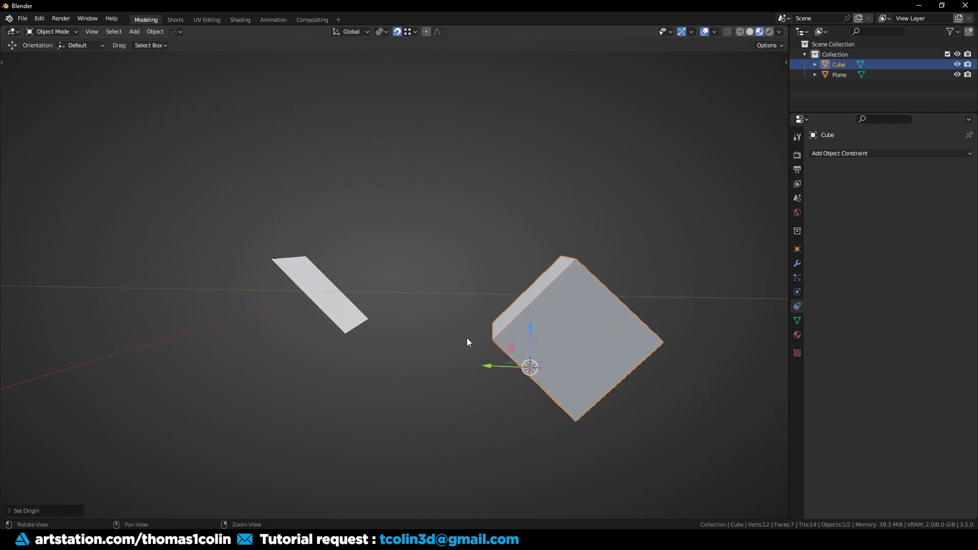
left_click(319, 288)
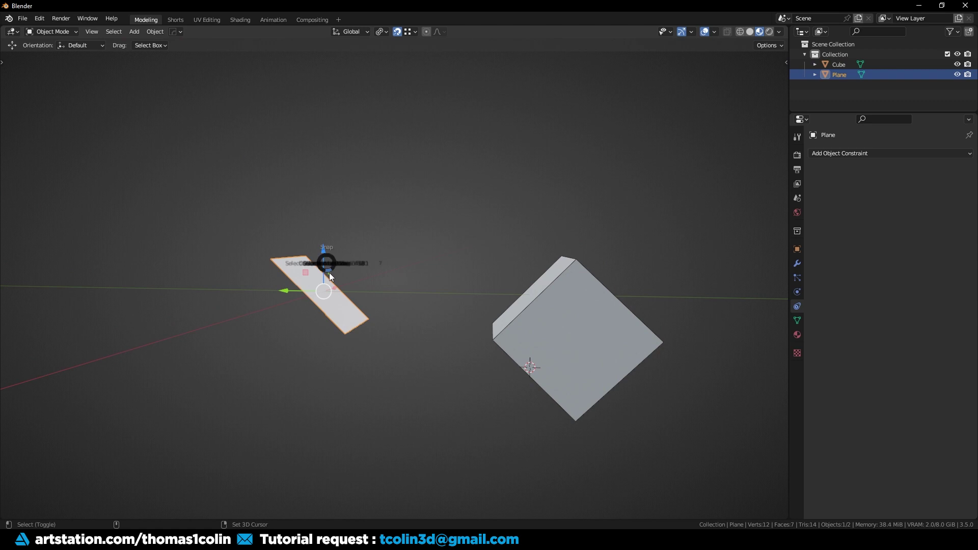
left_click(542, 307)
key("shift+s")
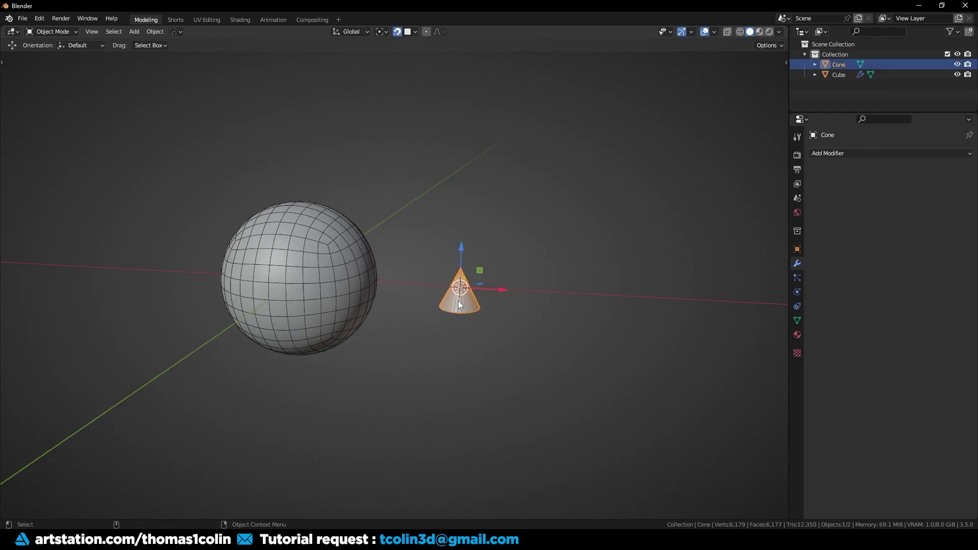
- Move the cone's origin to its base centre using X-ray and the 3D cursor
key("KP_Decimal")
key("Tab")
key("alt+z")
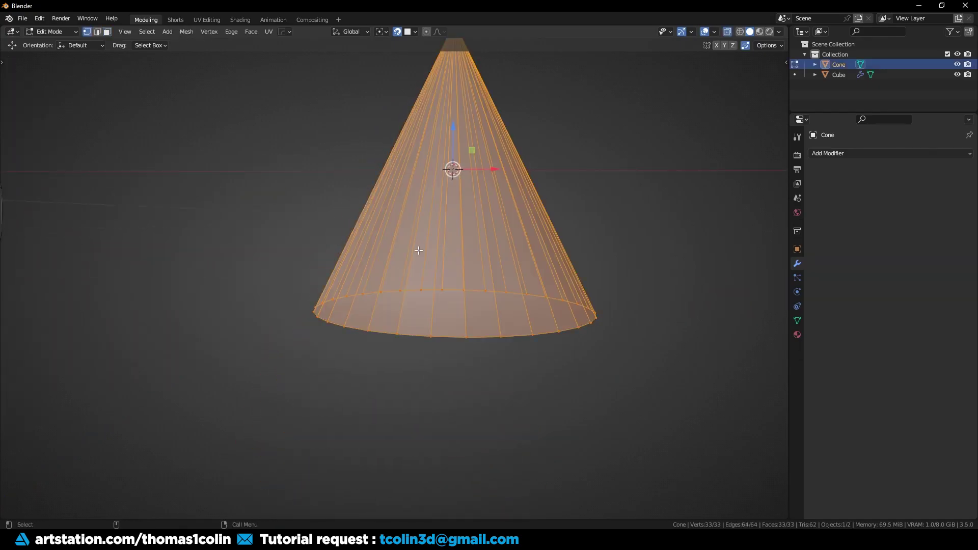
left_click_drag(271, 242, 759, 436)
key("shift+s")
key("Tab")
key("ctrl+alt+shift+c")
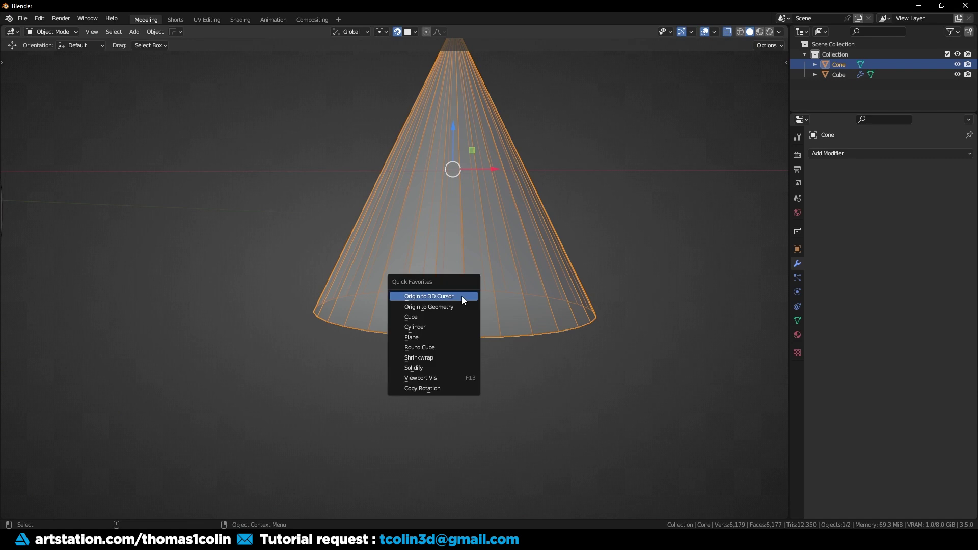
left_click(449, 295)
- Enable face snapping and move the cone onto the sphere's surface
scroll(427, 244, "down", 8)
middle_click_drag(371, 277, 481, 292, "shift")
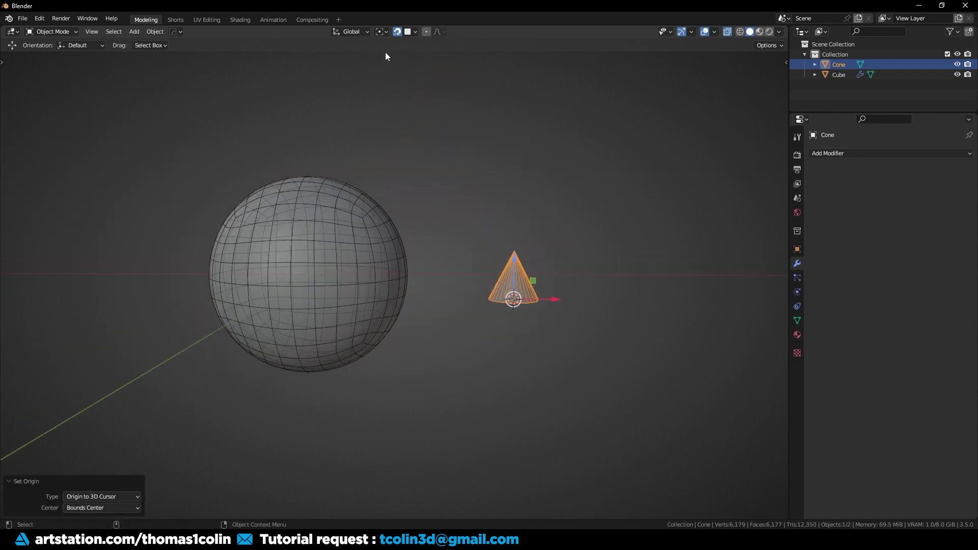
left_click(414, 32)
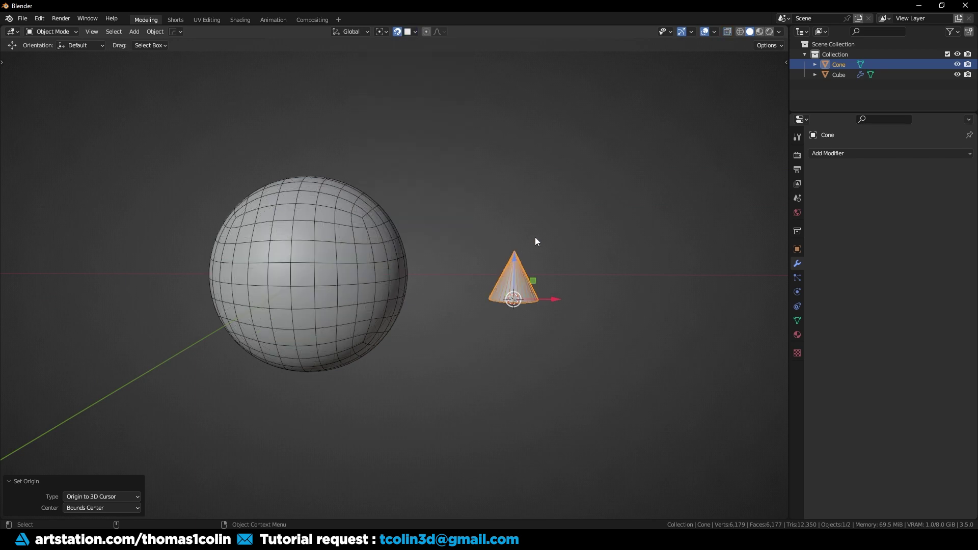
key("g")
left_click(360, 227)
middle_click_drag(286, 220, 359, 234)
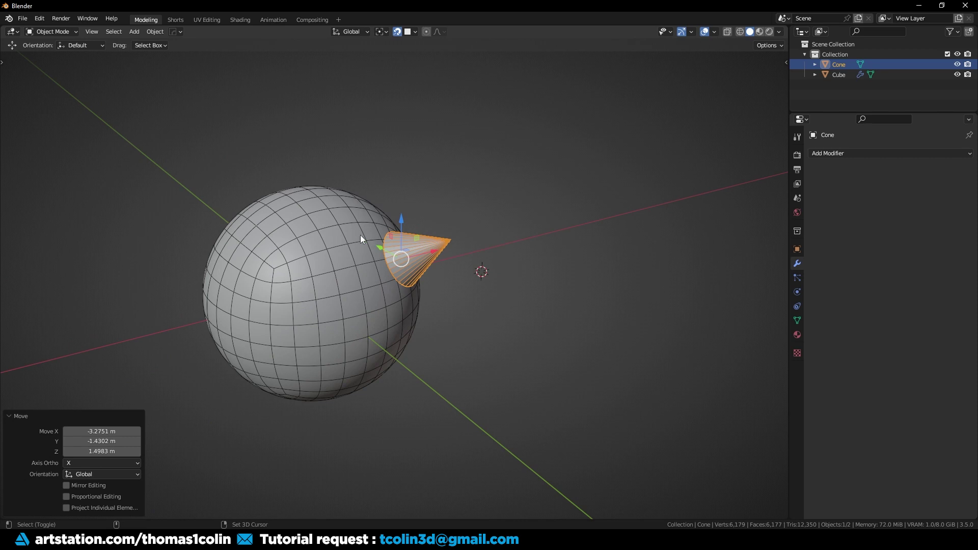
- Duplicate the cone four times, placing each copy as a spike on the sphere
key("shift+d")
left_click(284, 277)
middle_click_drag(284, 277, 356, 280)
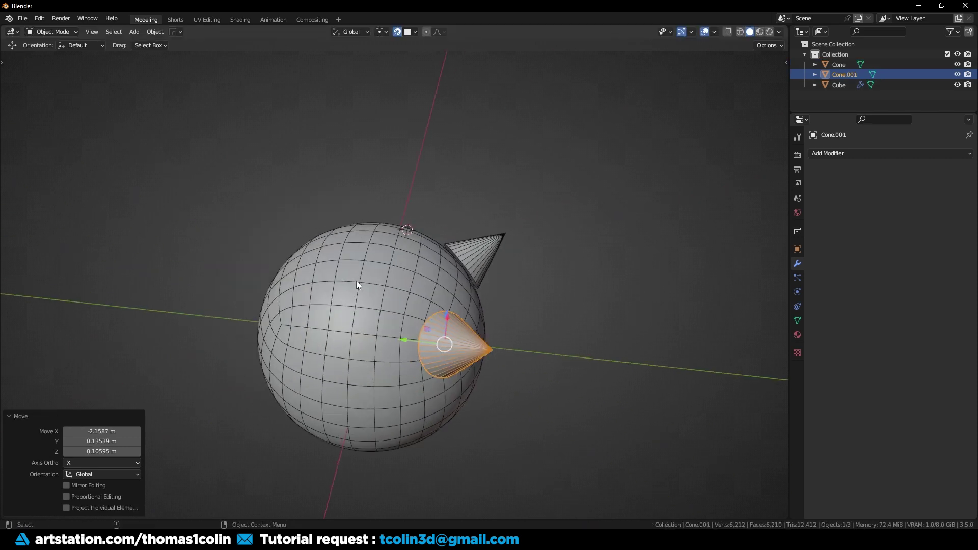
key("shift+d")
left_click(330, 326)
middle_click_drag(331, 329, 382, 251)
key("shift+d")
left_click(364, 298)
key("shift+d")
left_click(347, 331)
middle_click_drag(347, 331, 344, 267)
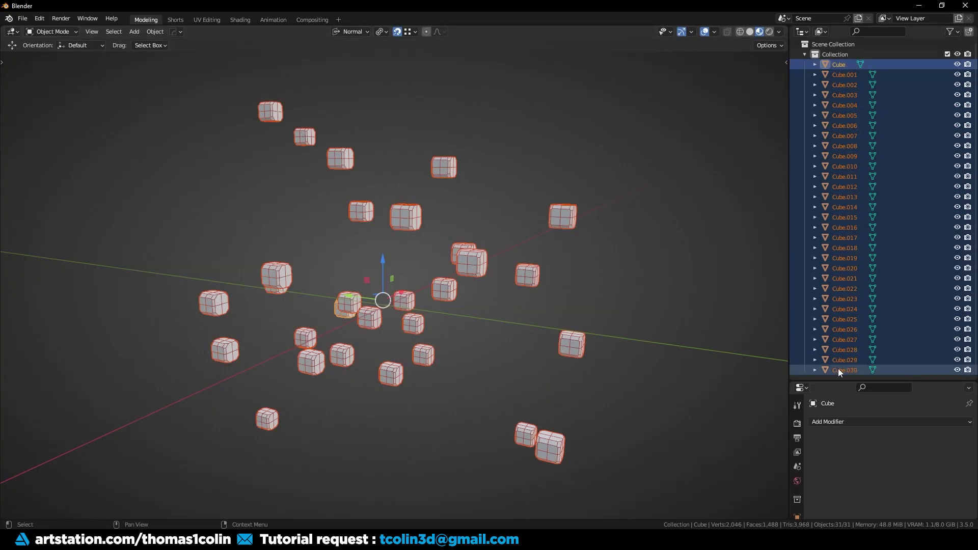
- Batch-rename the 31 selected objects, replacing 'Cube' with 'BOX'
key("ctrl+F2")
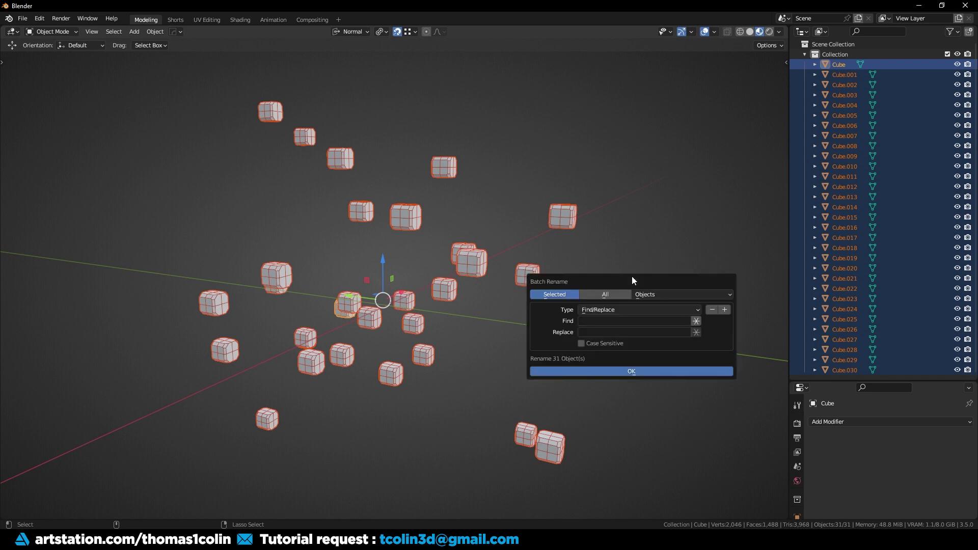
left_click(596, 321)
left_click(595, 333)
left_click(636, 371)
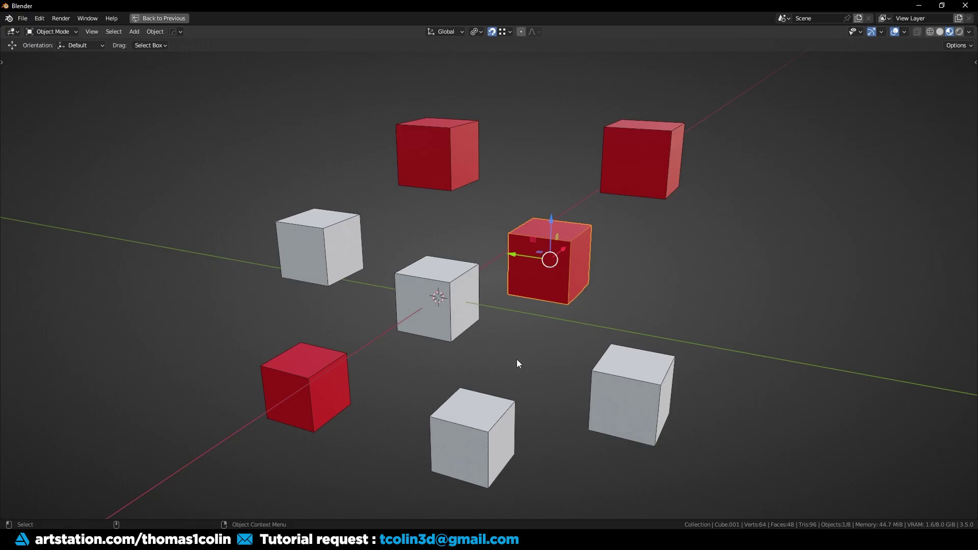
- Select all cubes linked by the red material and move the four together
key("shift+l")
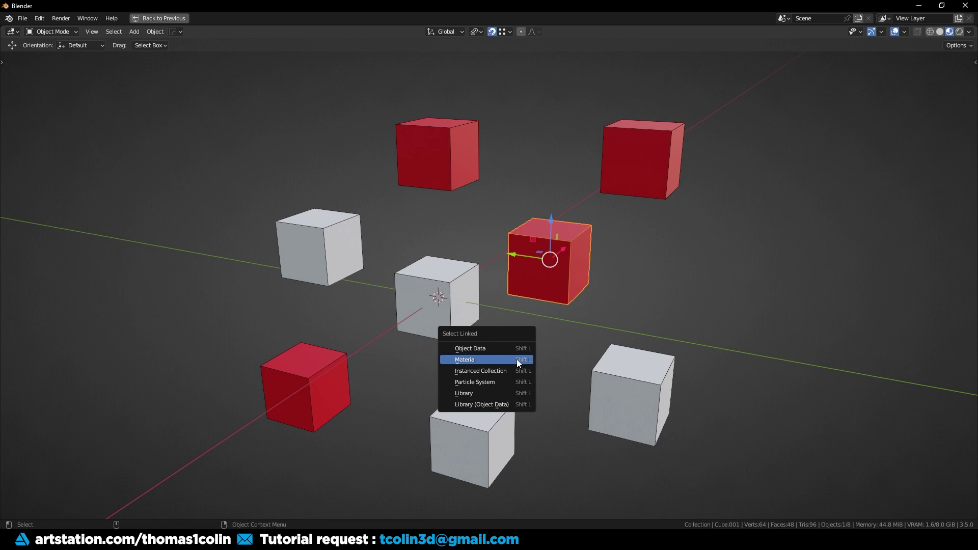
left_click(493, 360)
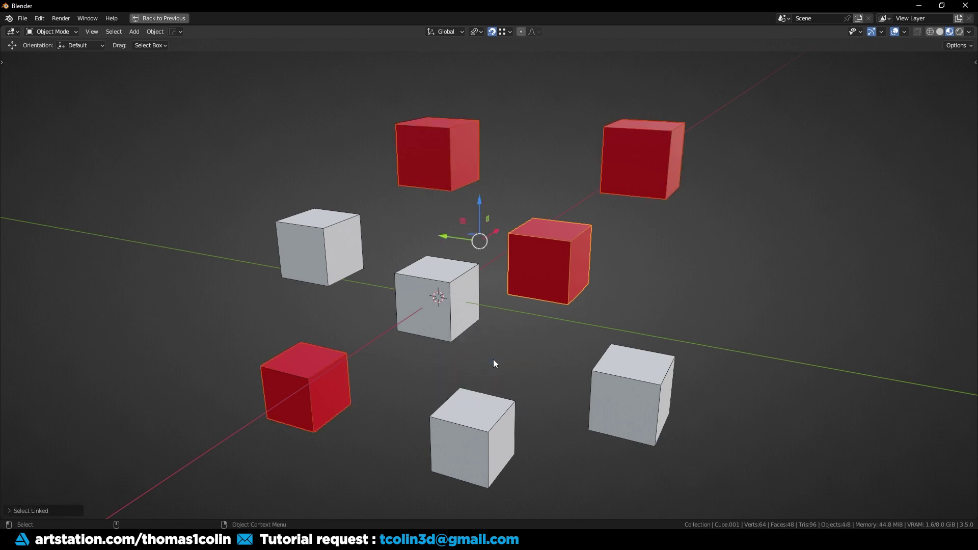
key("g")
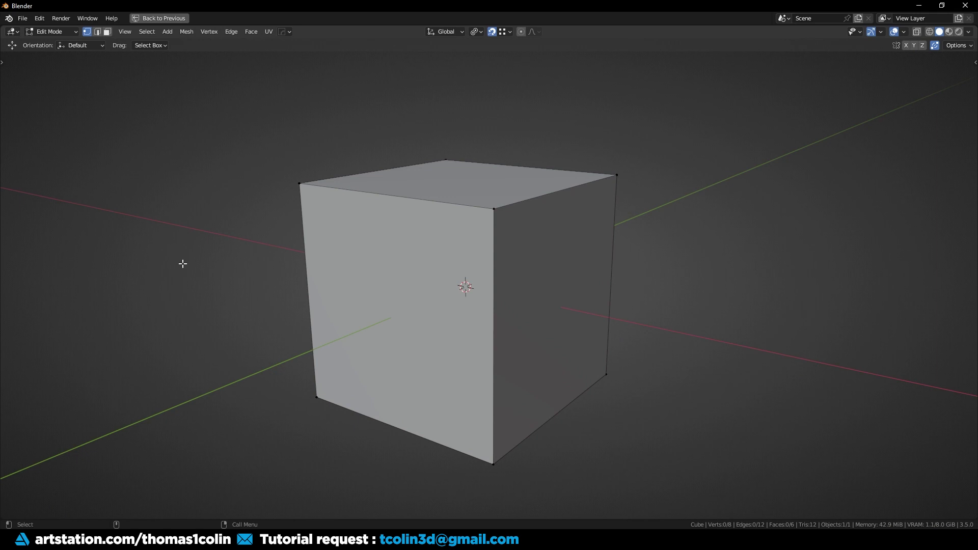
- Connect two pairs of opposite cube vertices with diagonal edges
left_click(301, 185)
left_click(493, 464, "shift")
key("j")
left_click(316, 396)
left_click(494, 208, "shift")
key("j")
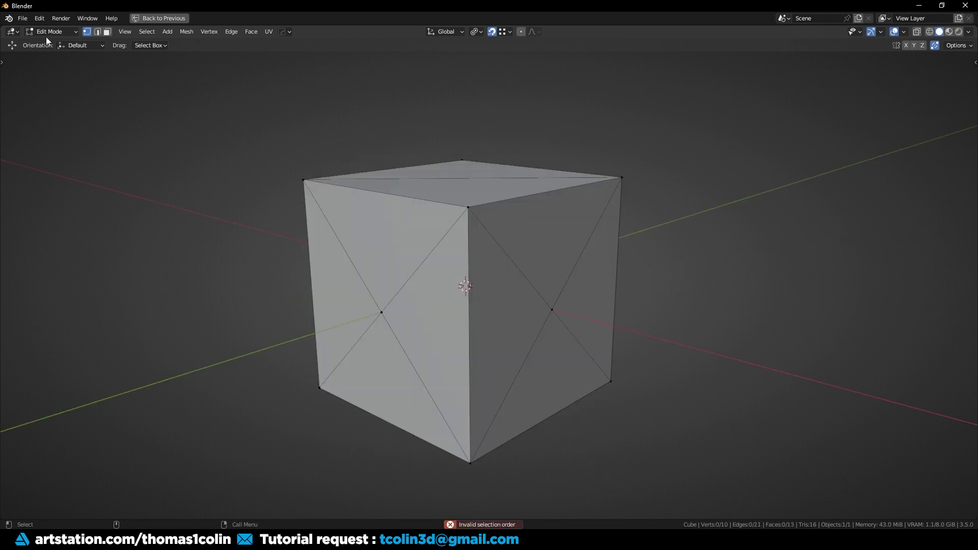
- Search the Preferences keymap for 'vertex conn'
left_click(40, 19)
left_click(44, 173)
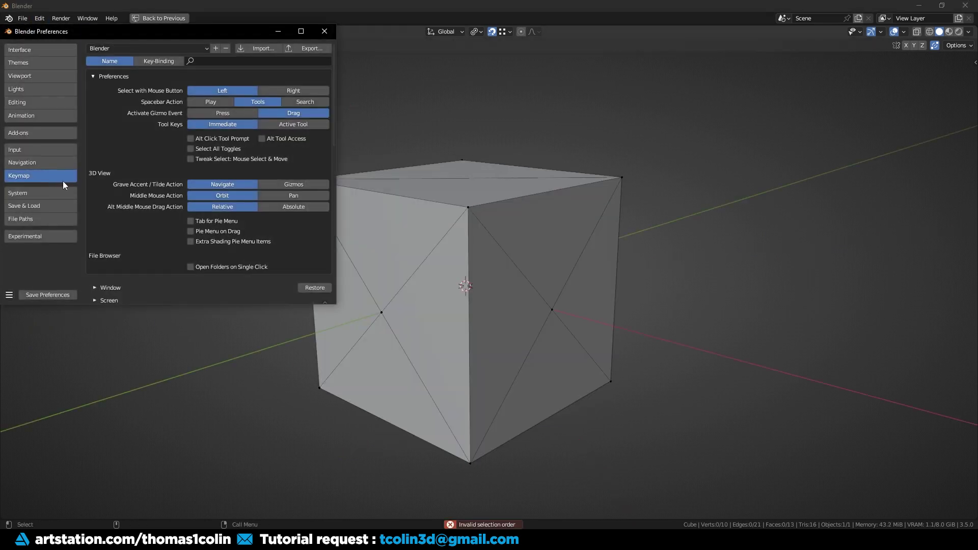
left_click(214, 63)
type("vertex conn")
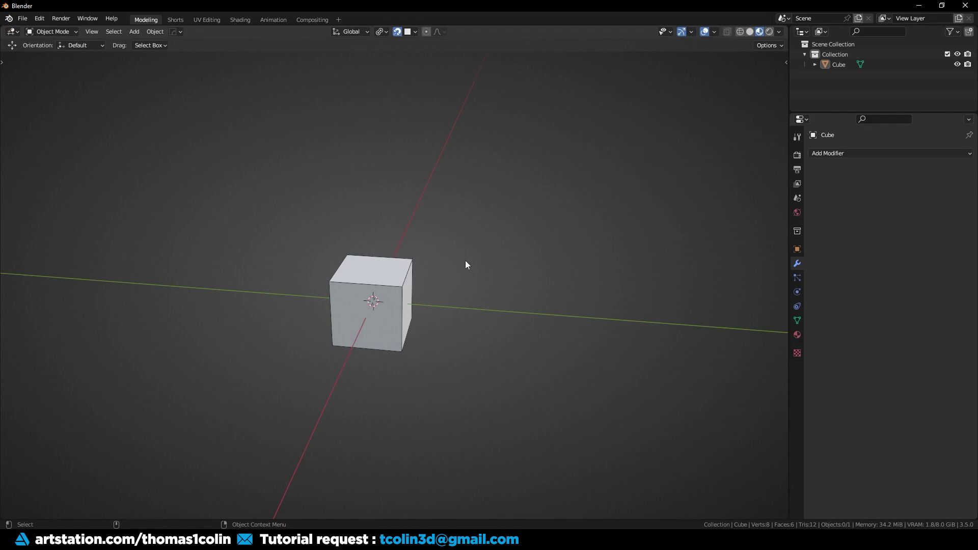
- Add the Solidify and Shrinkwrap modifiers to Quick Favorites
left_click(384, 288)
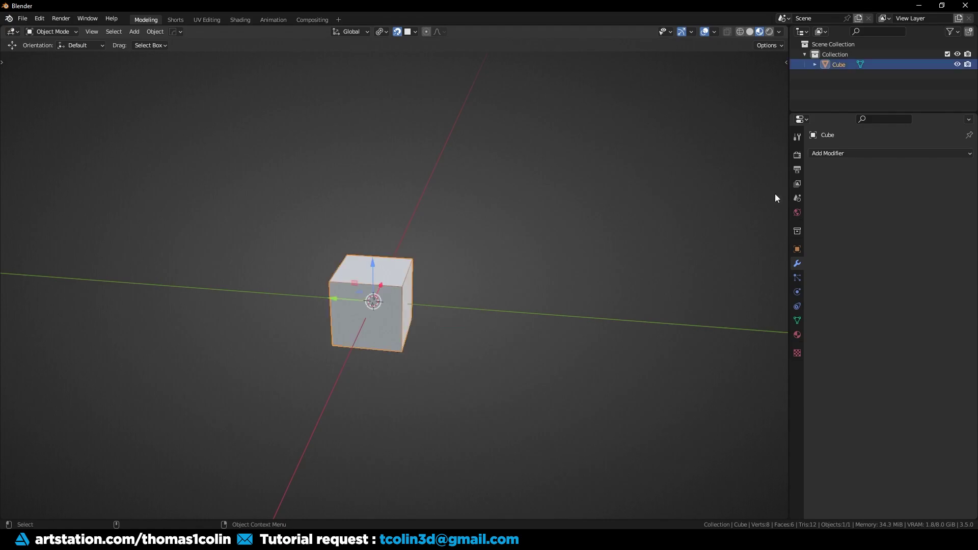
left_click(845, 152)
right_click(774, 329)
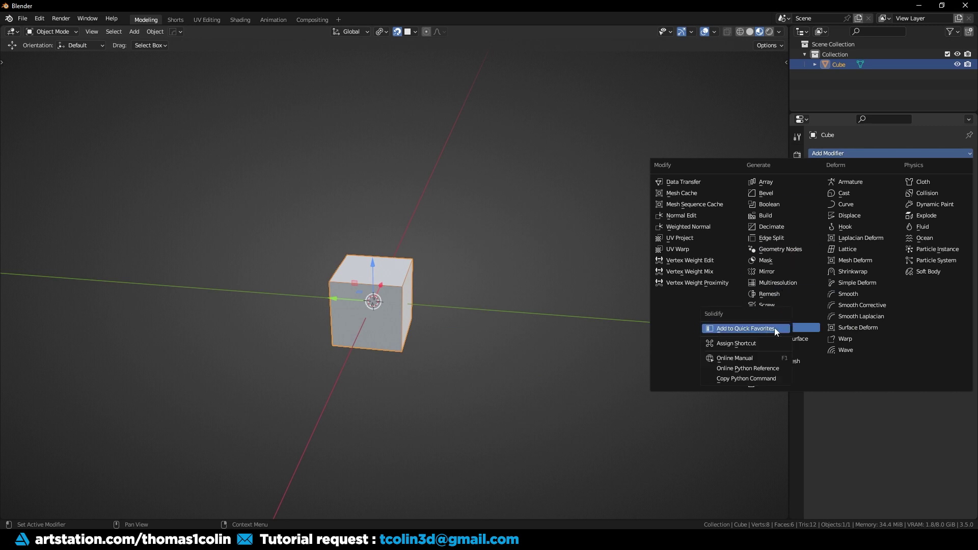
left_click(744, 329)
right_click(832, 272)
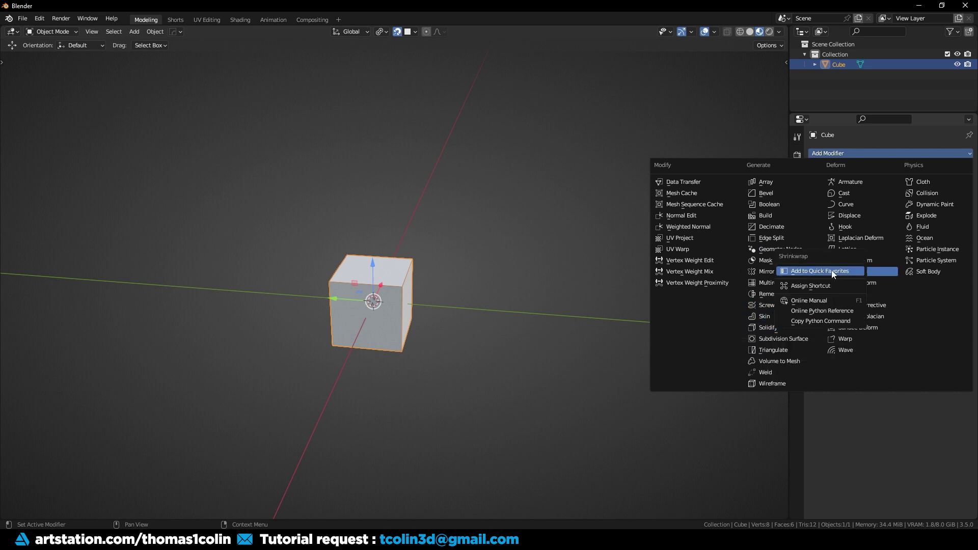
left_click(466, 234)
key("shift+a")
mouse_move(467, 234)
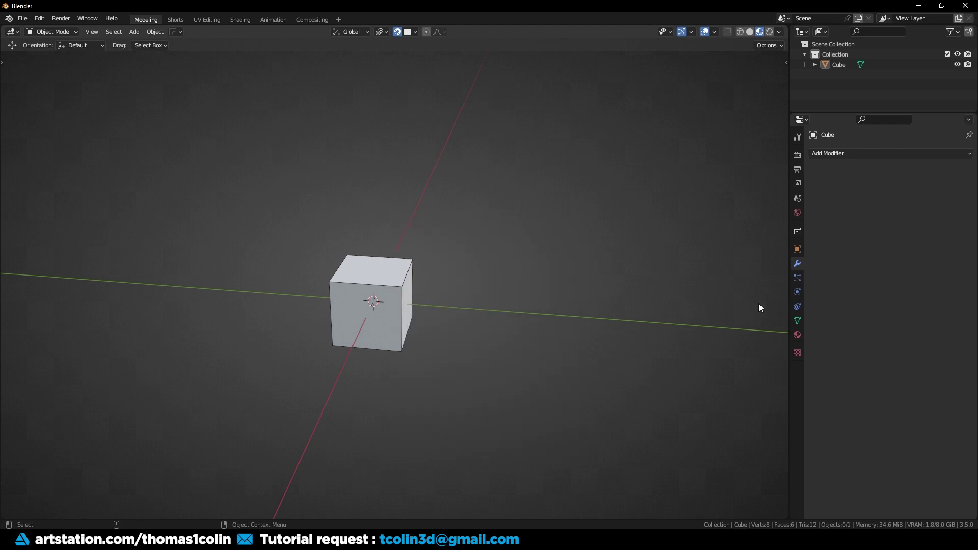
- Add the Copy Rotation constraint to Quick Favorites and check the menu
left_click(796, 305)
left_click(825, 154)
right_click(811, 195)
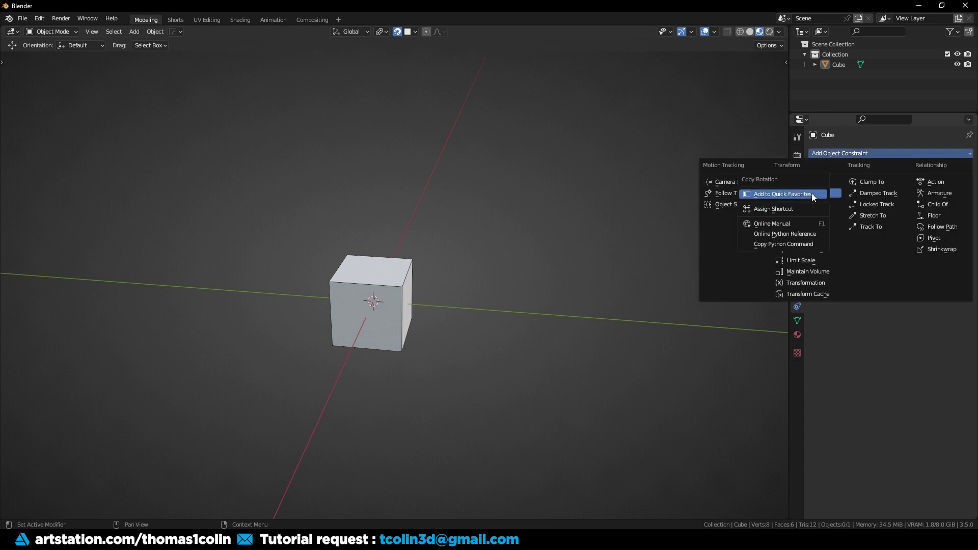
left_click(812, 193)
key("q")
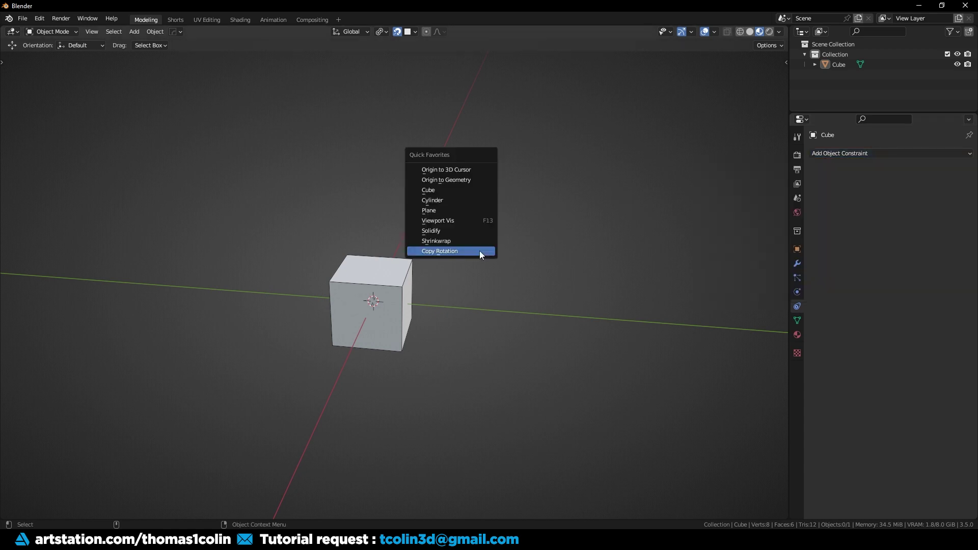
- Add a cylinder and a plane from Quick Favorites, moving the plane -3 along Y
left_click(460, 200)
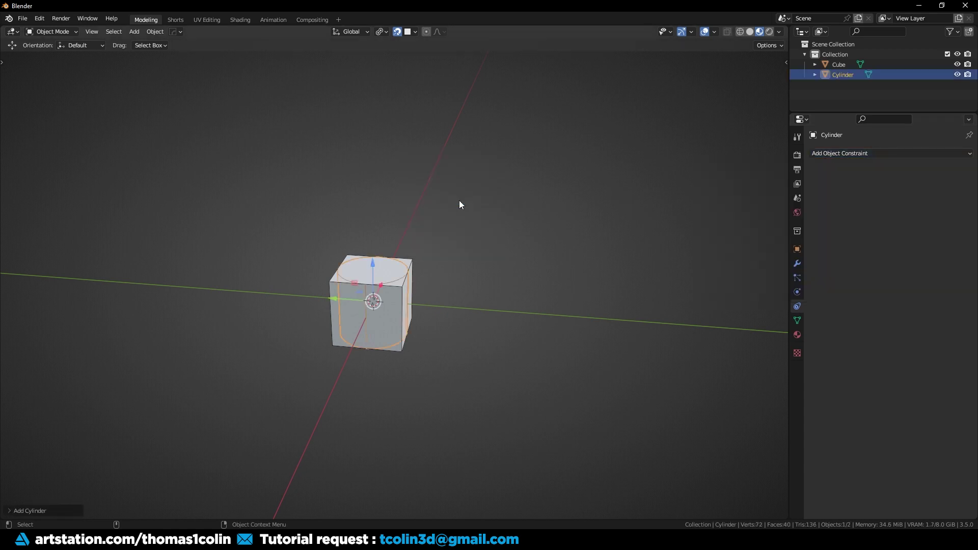
left_click(407, 196)
key("g")
key("y")
key("minus")
key("3")
key("Return")
- Give the plane a Solidify modifier with 0.77 m thickness
key("q")
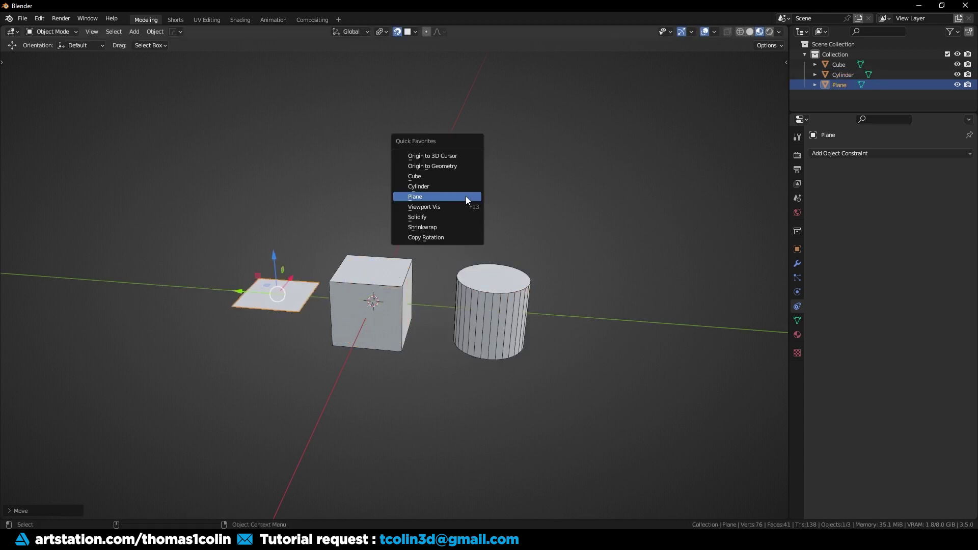
left_click(418, 217)
left_click(797, 263)
left_click_drag(915, 220, 937, 221)
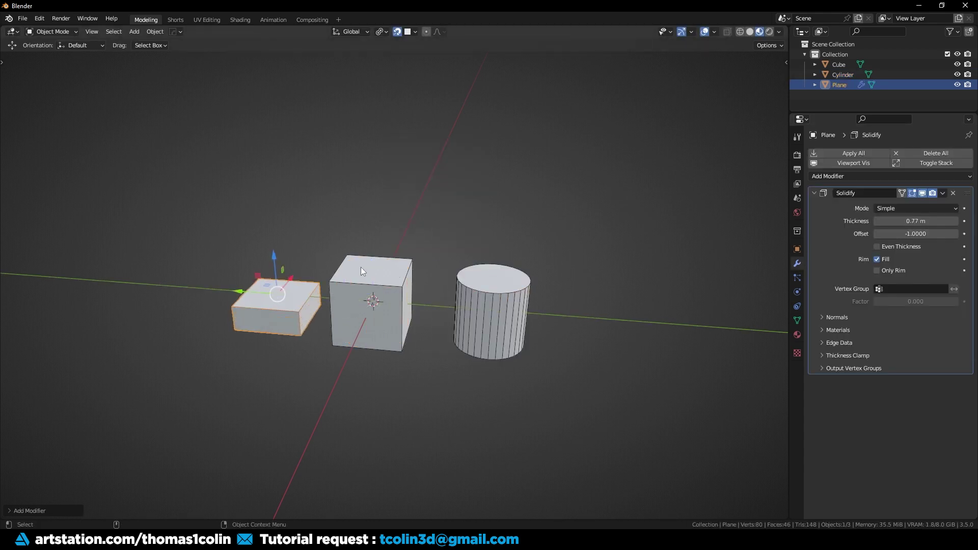
left_click(322, 241)
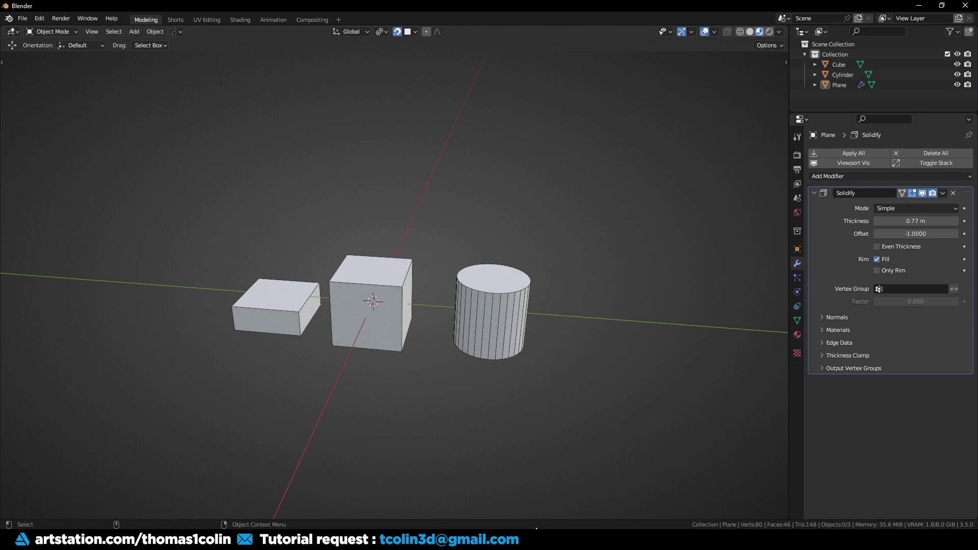